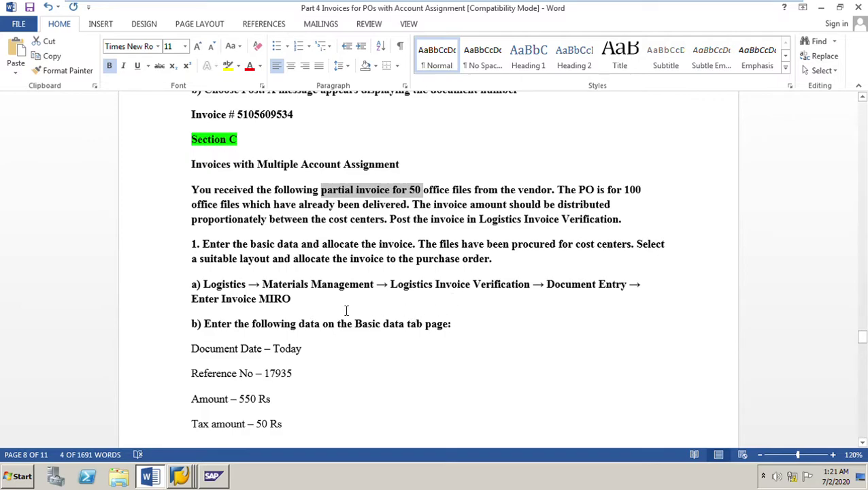
Start the MIRO incoming invoice transaction in SAP and set the invoice date to 01.07.2020.
left_click_drag(259, 299, 318, 304)
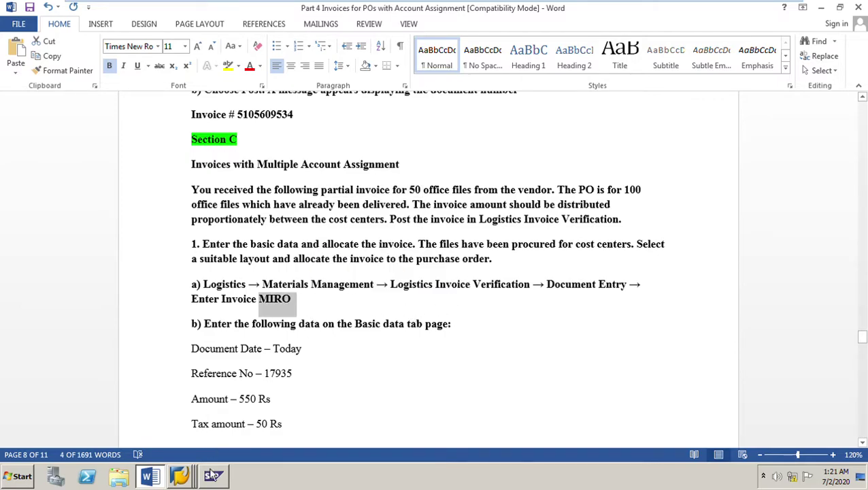
left_click(180, 476)
left_click(138, 443)
left_click(119, 35)
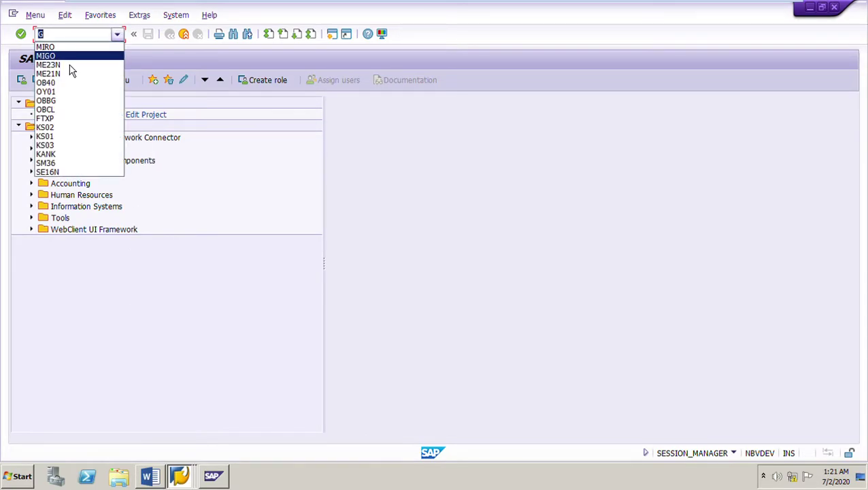
left_click(65, 57)
key("Return")
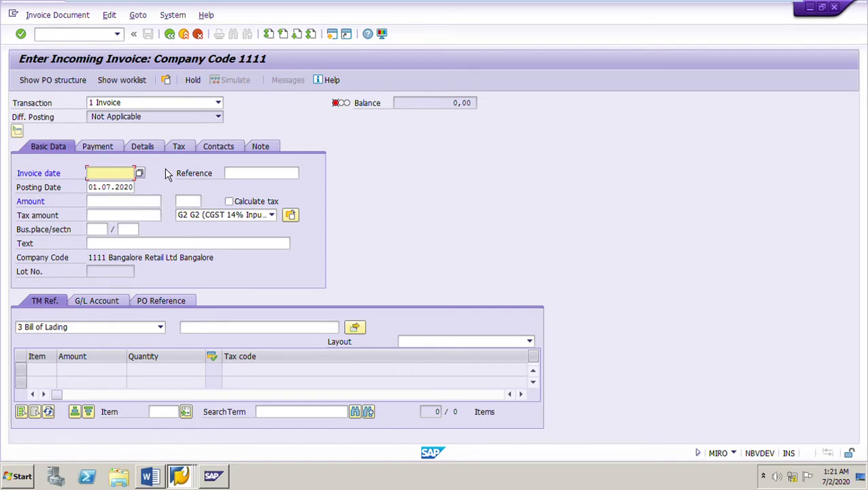
left_click(109, 173)
left_click(113, 184)
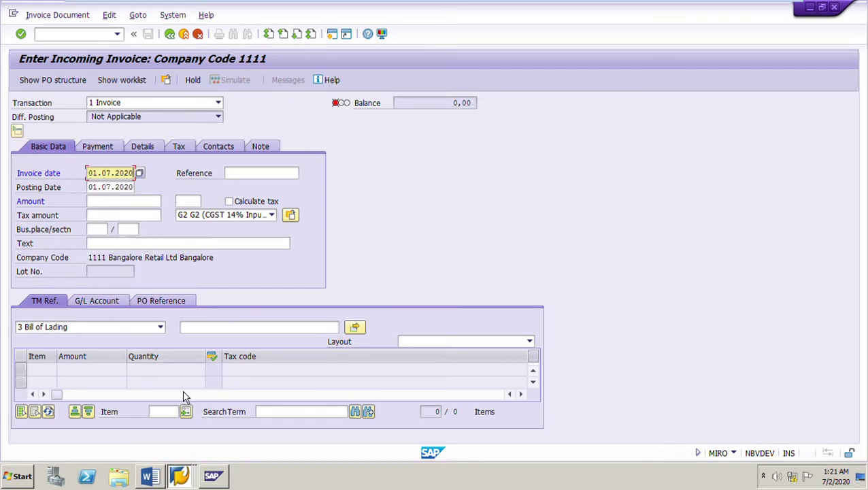
Switch to the Word instructions and read the reference, amount, tax amount and purchase order to enter for the invoice.
left_click(193, 481)
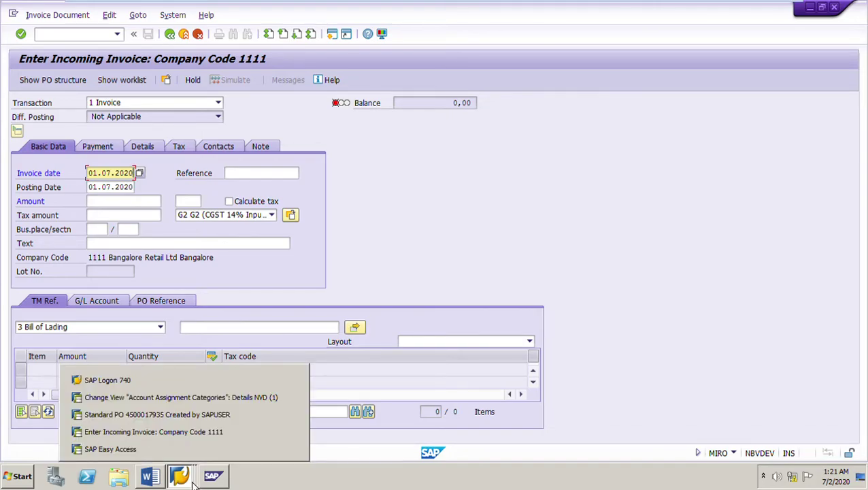
left_click(150, 477)
scroll(446, 352, "down", 2)
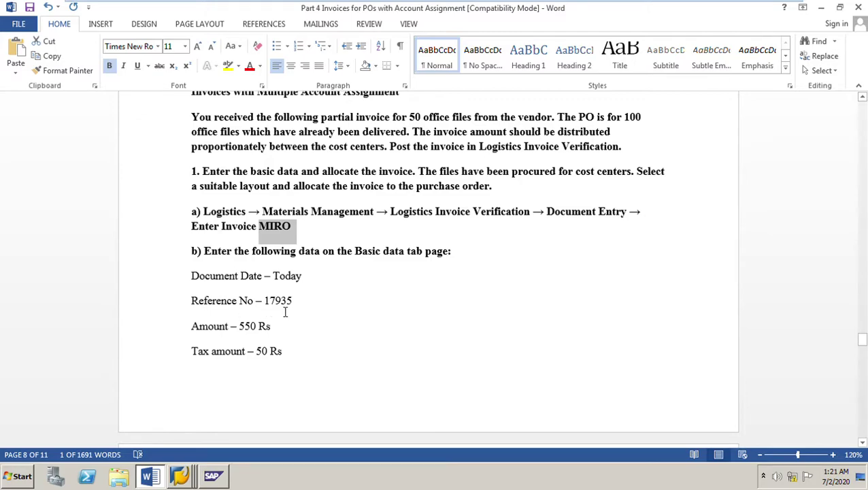
left_click_drag(264, 303, 313, 305)
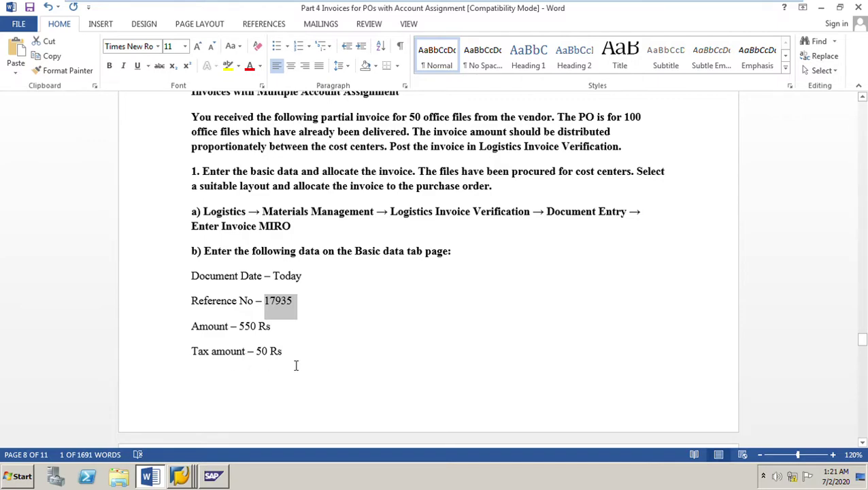
scroll(296, 366, "down", 4)
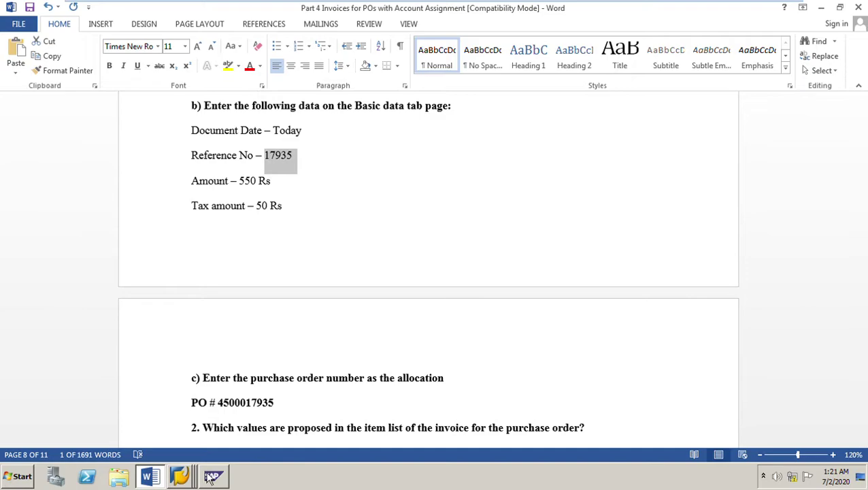
Switch to the office files purchase order in SAP and review its ordered quantity, short text and purchase order history.
mouse_move(197, 478)
left_click(177, 413)
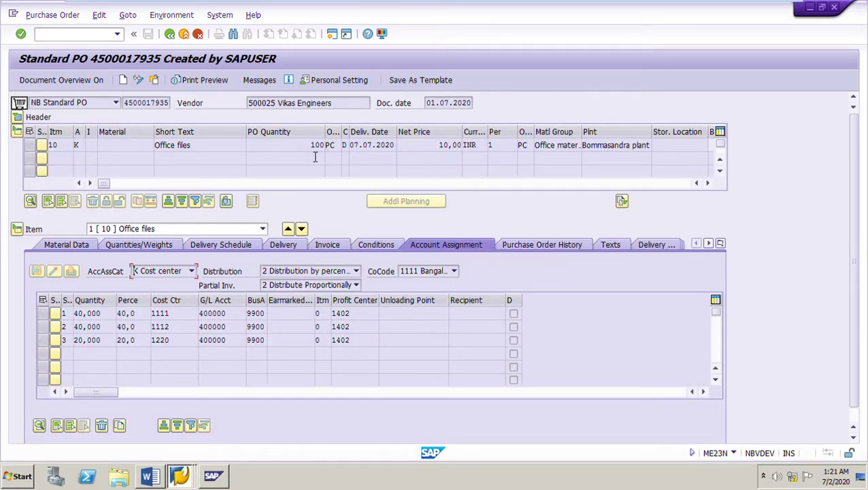
left_click_drag(311, 145, 344, 151)
left_click_drag(209, 154, 97, 151)
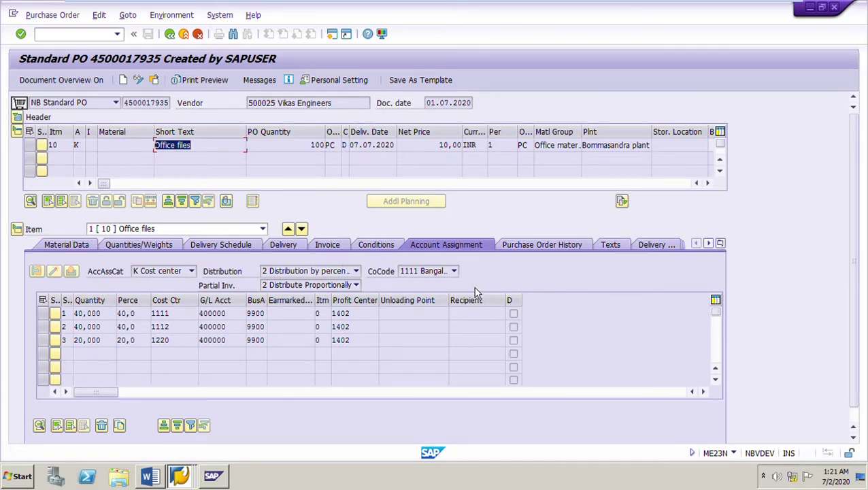
left_click(545, 245)
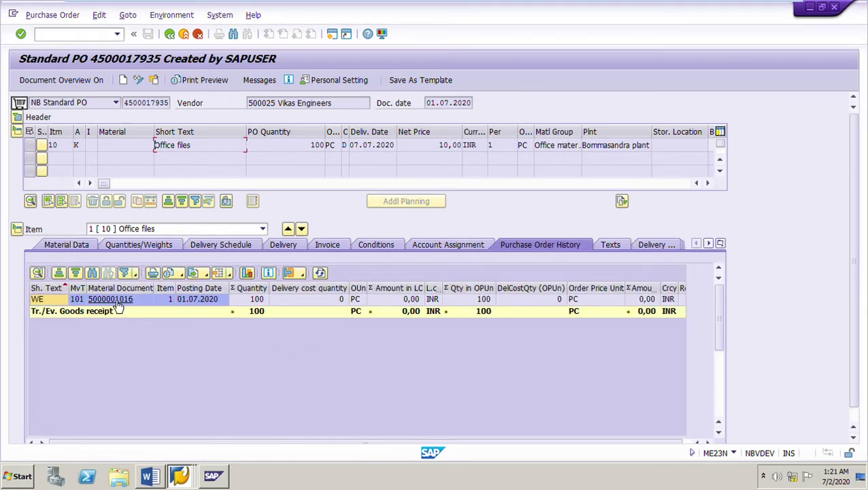
Examine the purchase order item's account assignment and how the quantity is split among cost centers 1111, 1112 and 1220.
left_click(460, 249)
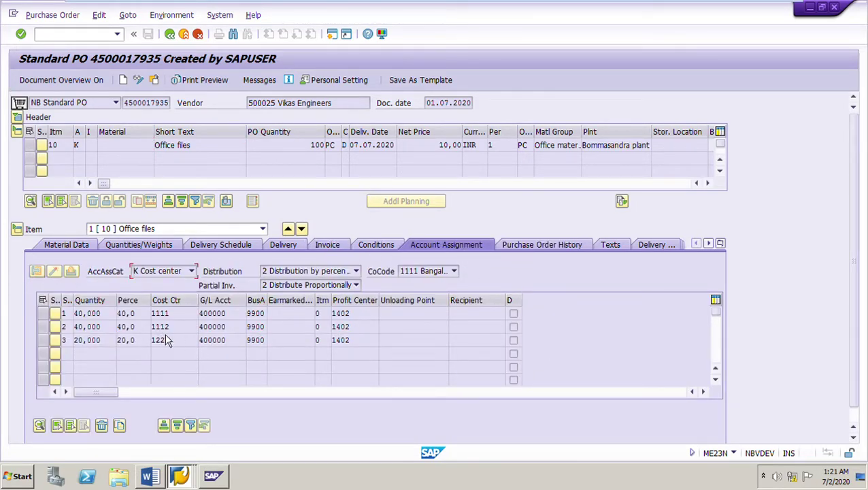
left_click_drag(180, 316, 54, 325)
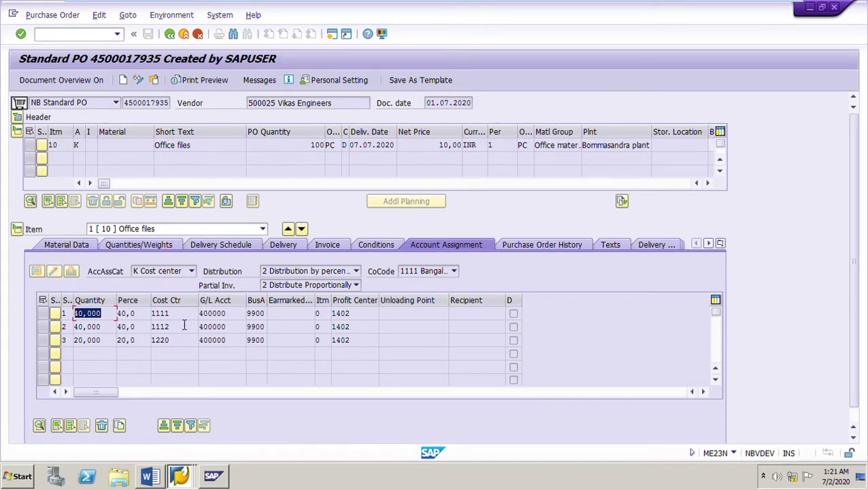
left_click_drag(183, 321, 76, 332)
left_click_drag(189, 333, 57, 341)
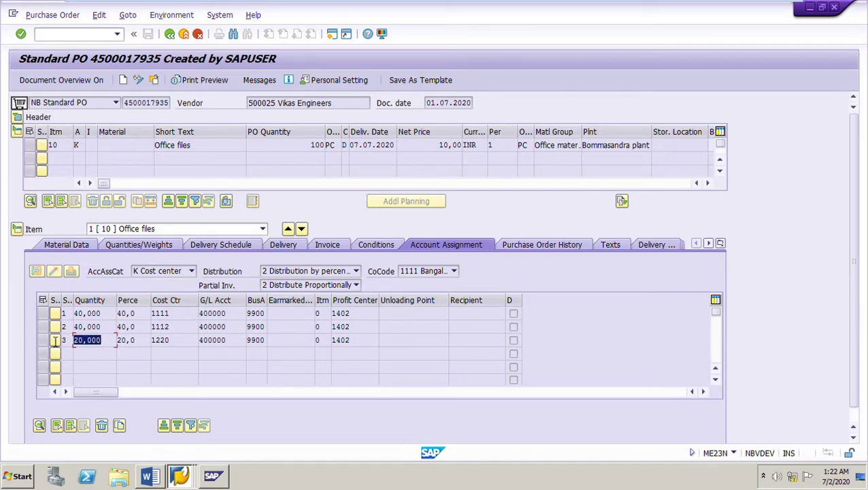
left_click_drag(179, 341, 113, 348)
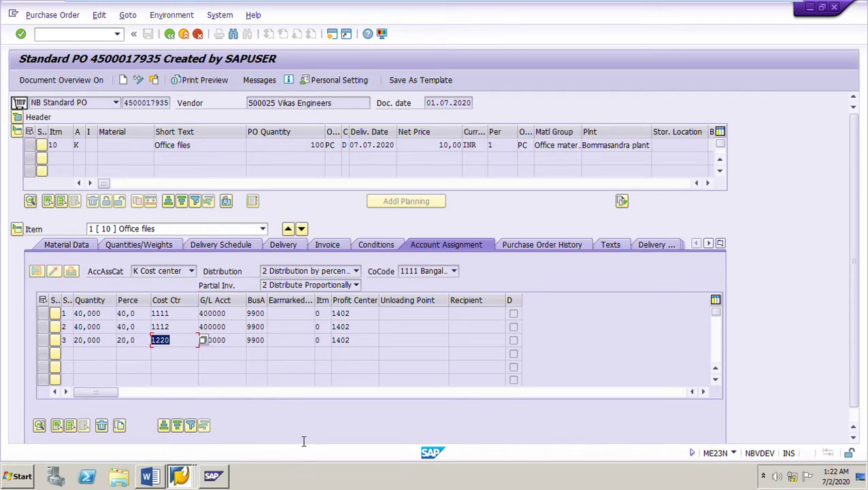
Check the tax code in the purchase order item's invoice details, and return to the incoming invoice's amount.
left_click(184, 477)
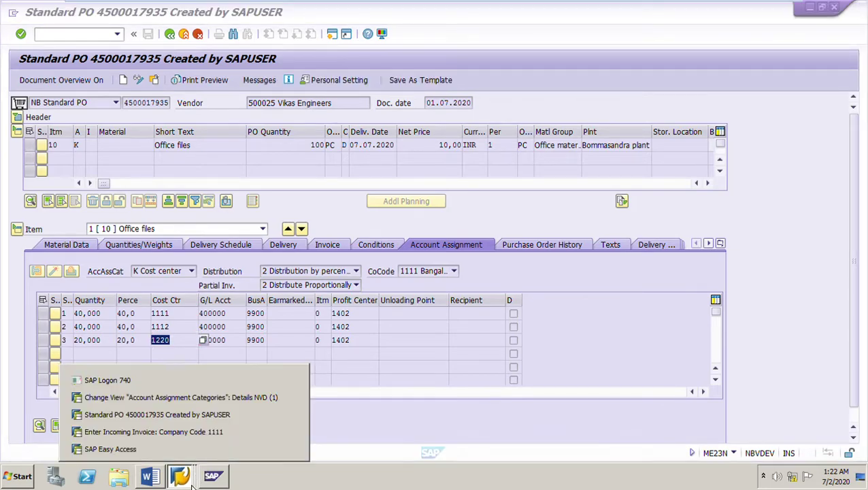
left_click(170, 432)
left_click(180, 476)
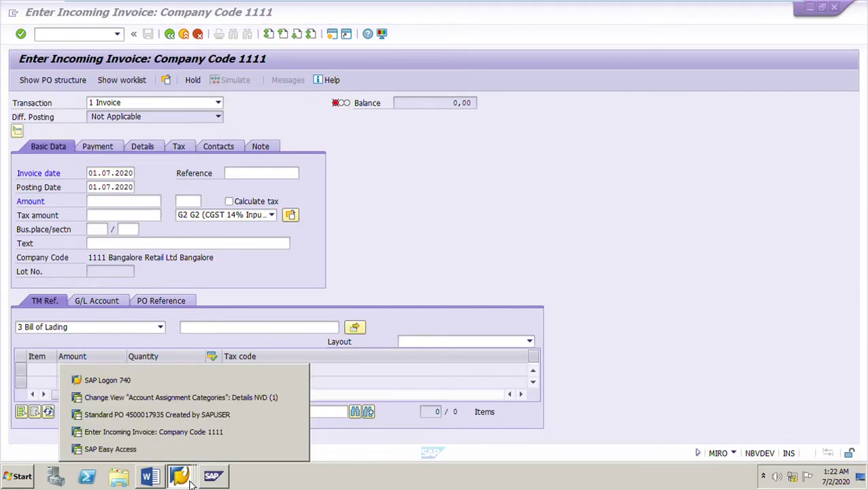
left_click(202, 416)
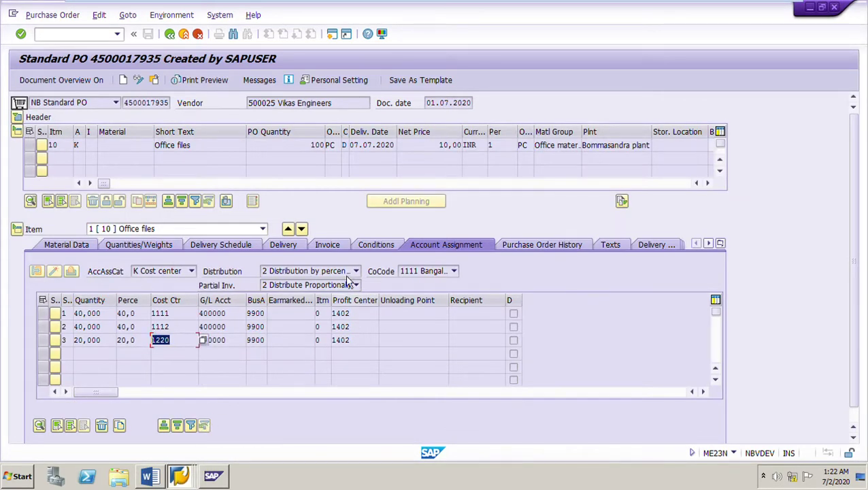
left_click(340, 250)
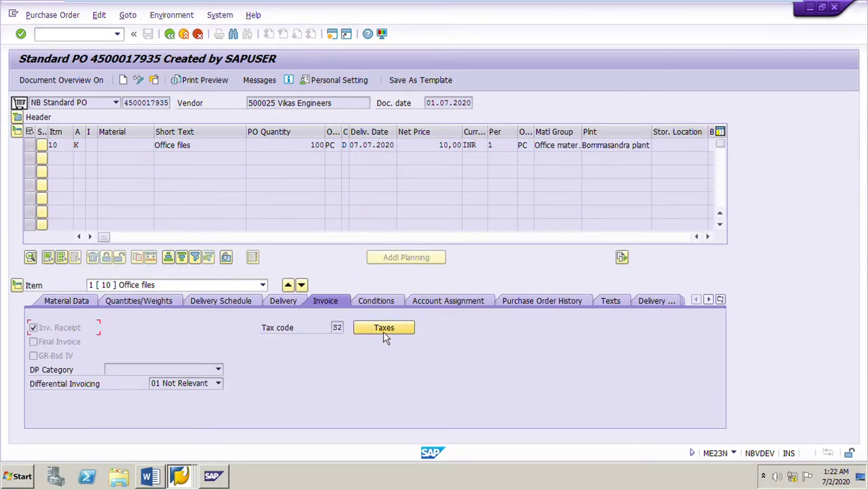
left_click(186, 483)
left_click(174, 449)
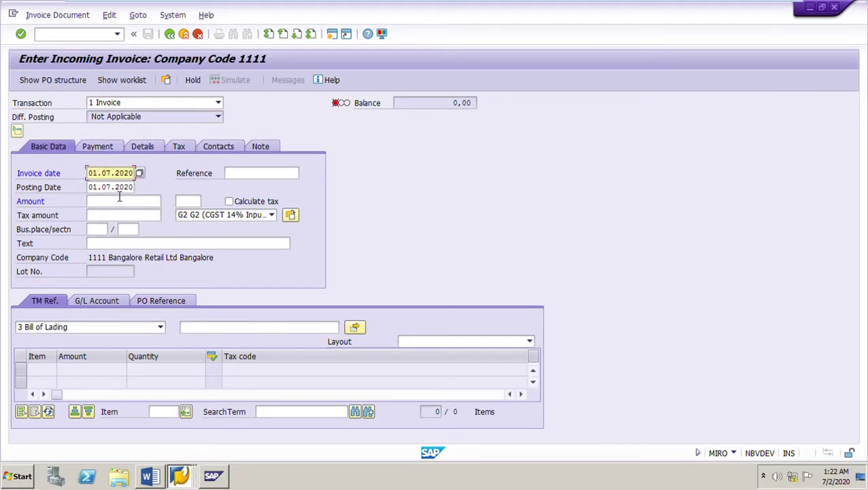
left_click(109, 201)
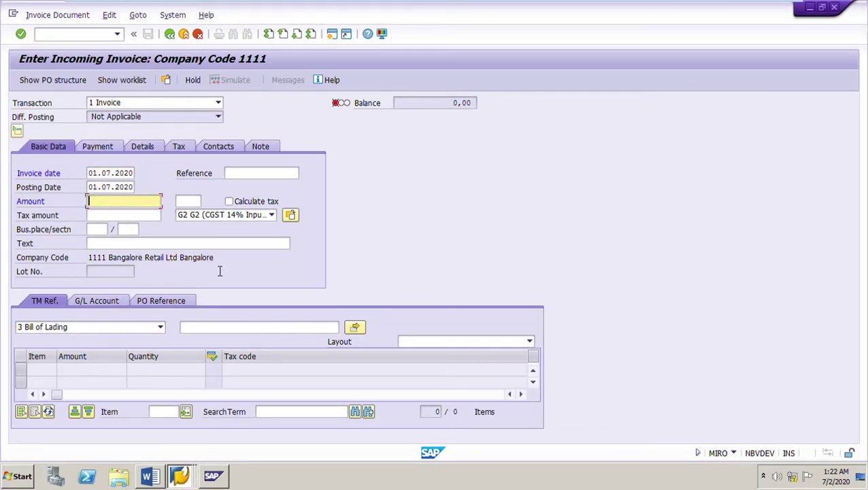
Review the purchase order item's net price and quantity, and examine the input tax rate in its tax details.
left_click(190, 484)
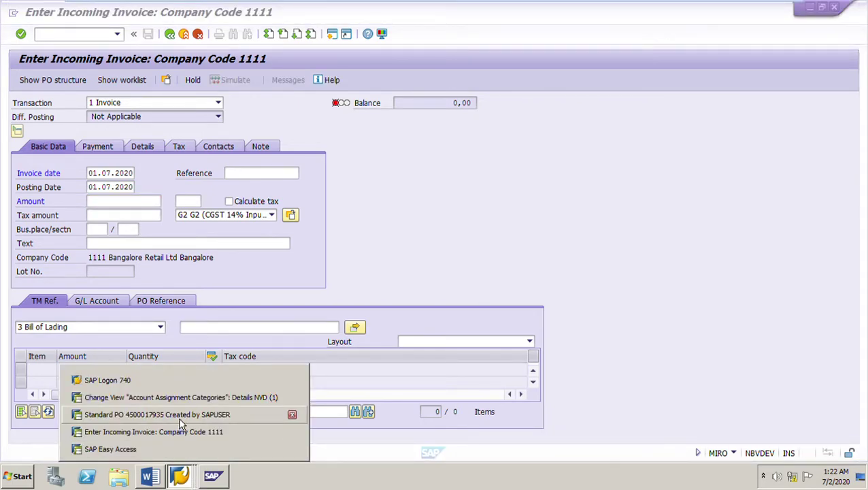
left_click(179, 418)
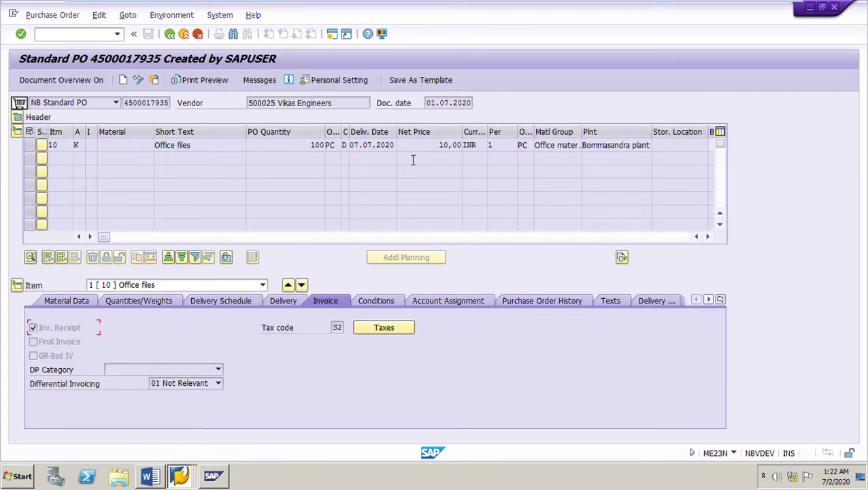
left_click_drag(438, 147, 458, 152)
left_click_drag(306, 153, 349, 152)
left_click(378, 333)
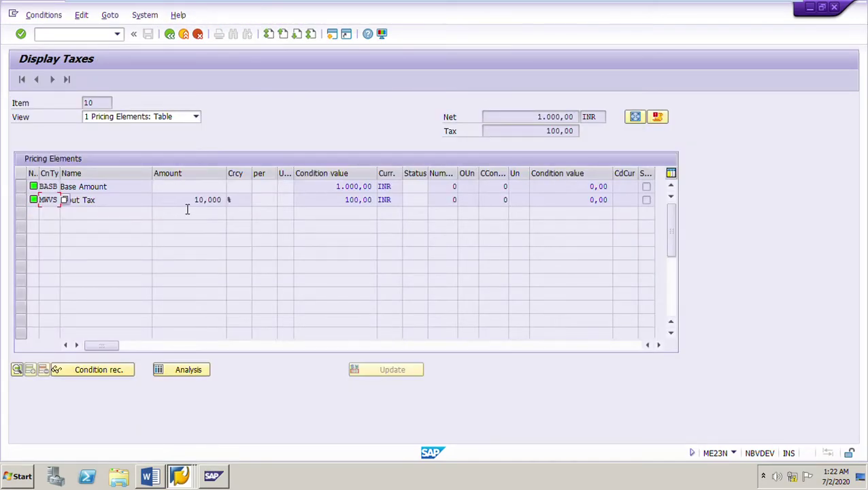
left_click(196, 201)
left_click_drag(196, 200, 270, 219)
left_click(170, 34)
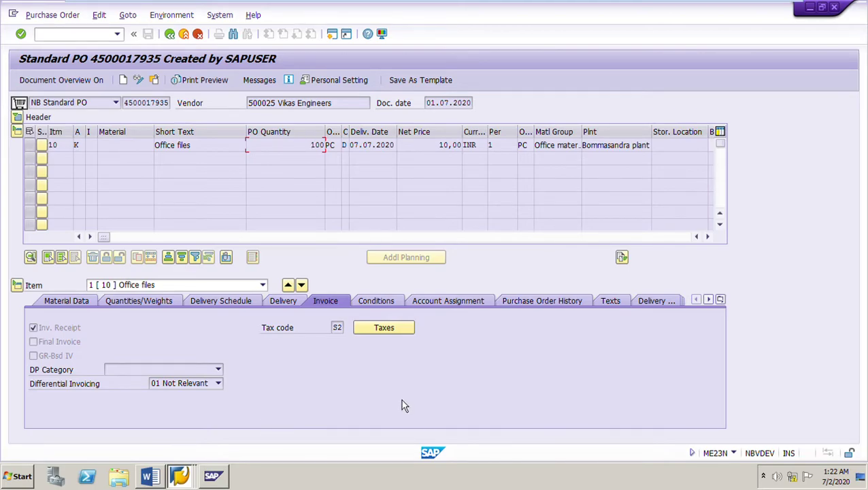
Enter an amount of 550 and a tax amount of 50 with tax code S2 (Input Tax 10%) on the incoming invoice.
left_click(209, 479)
left_click(167, 434)
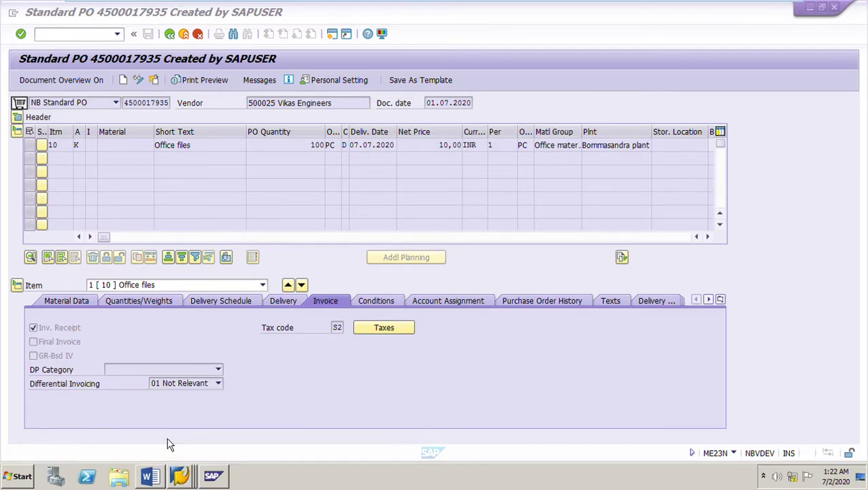
type("550")
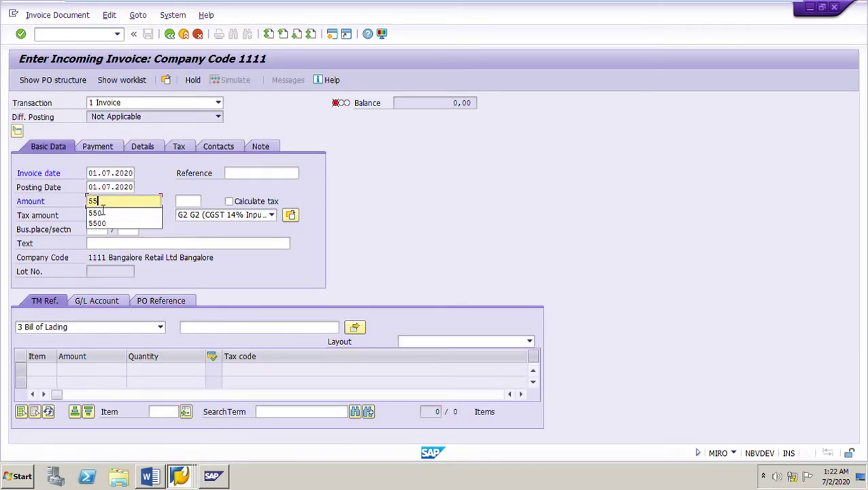
left_click(115, 216)
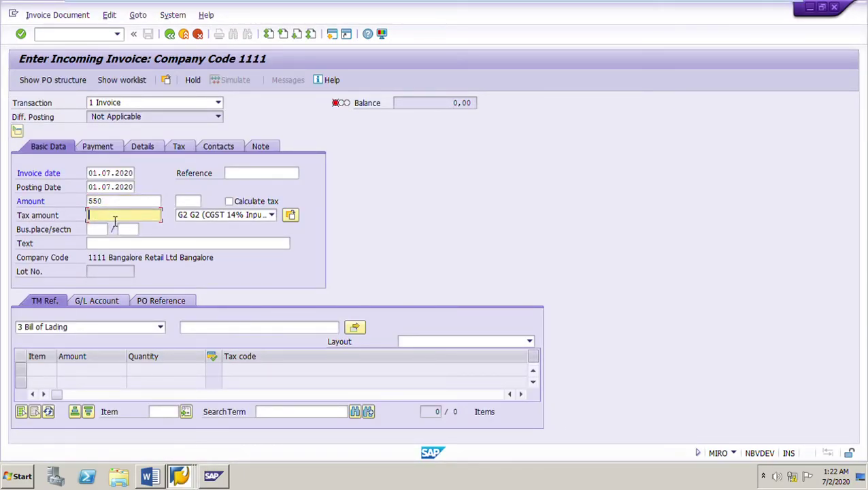
type("50")
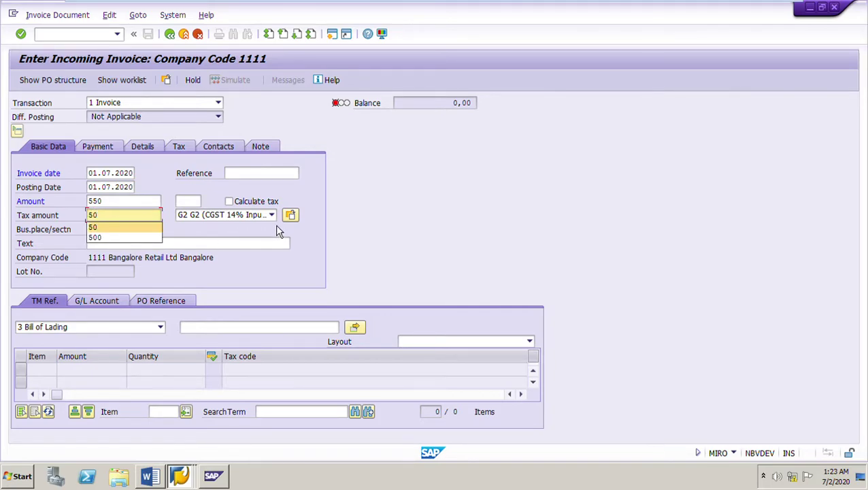
left_click(272, 215)
left_click(276, 216)
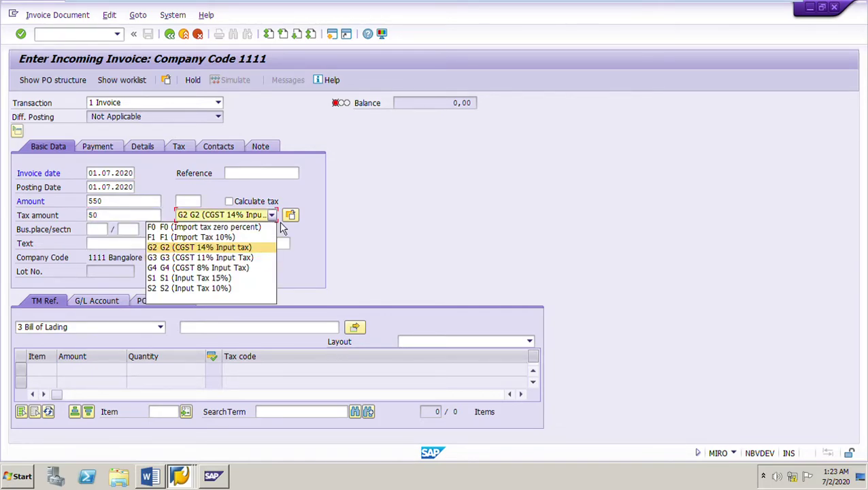
left_click(192, 288)
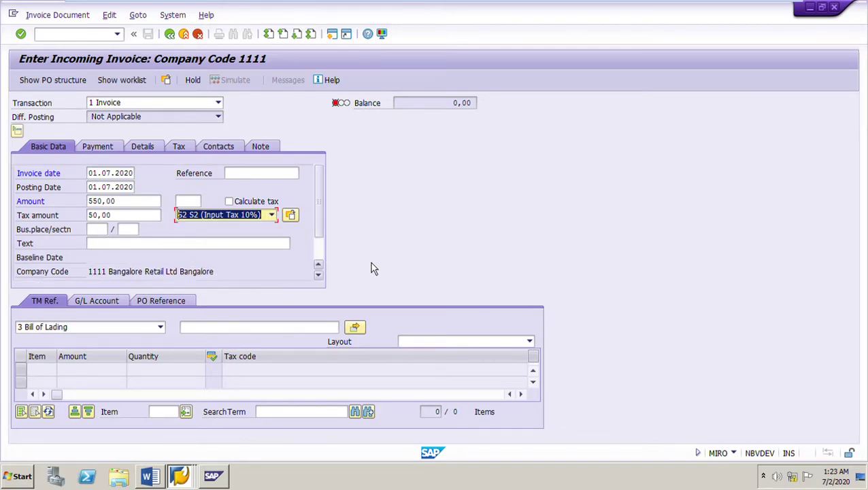
Allocate the invoice to the office files purchase order by entering its number as the PO reference.
left_click(176, 311)
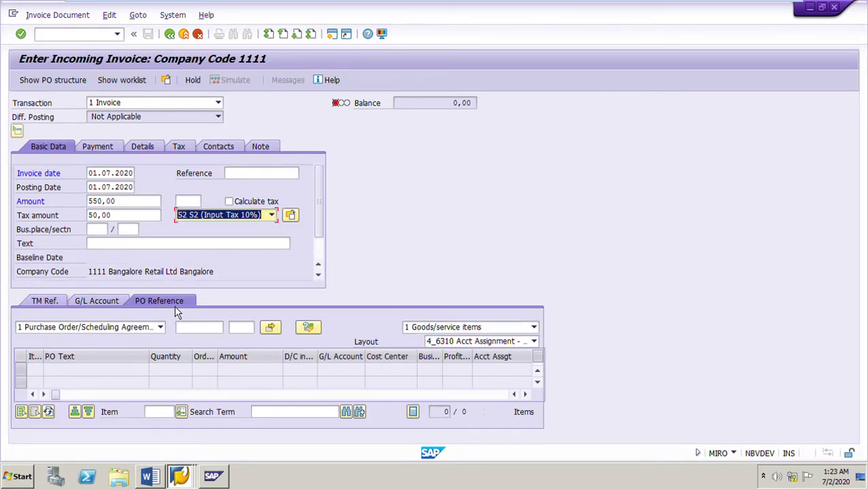
left_click(208, 332)
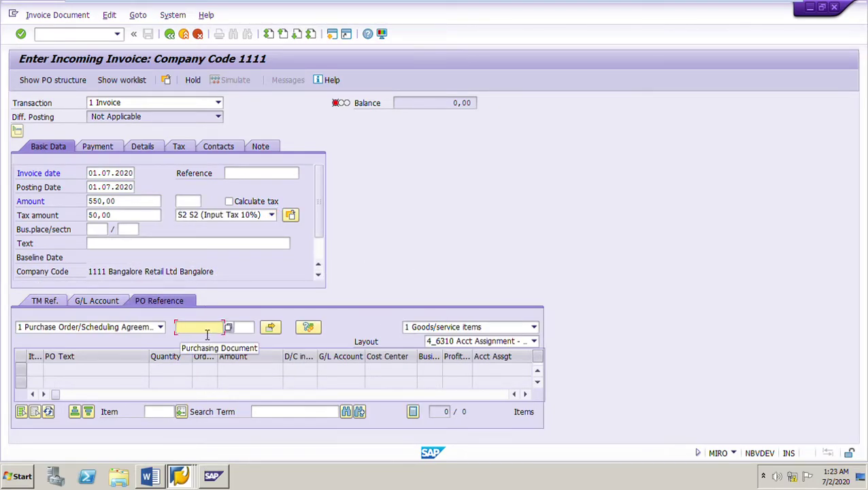
key("ctrl+v")
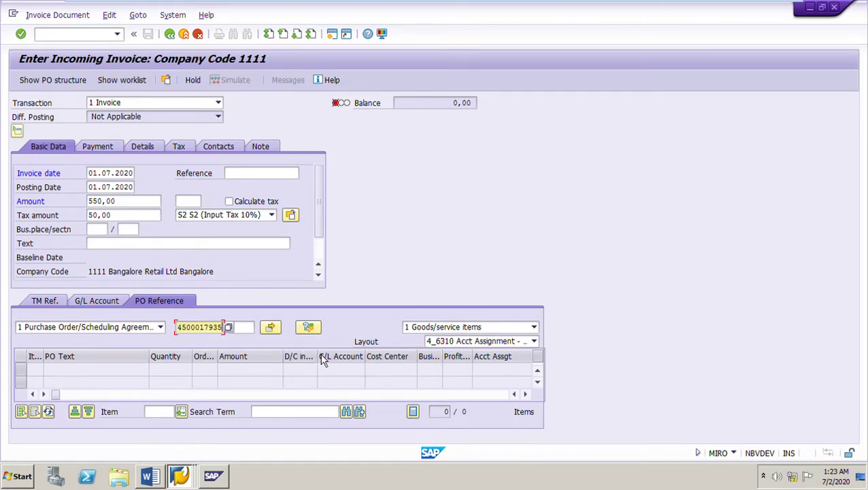
key("Return")
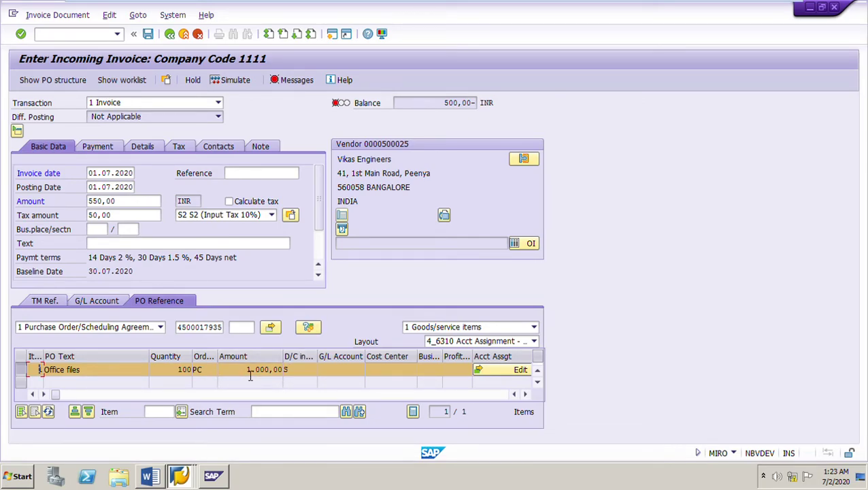
Compare the office files item's proposed amount and quantity with the invoice balance.
left_click_drag(247, 373, 324, 372)
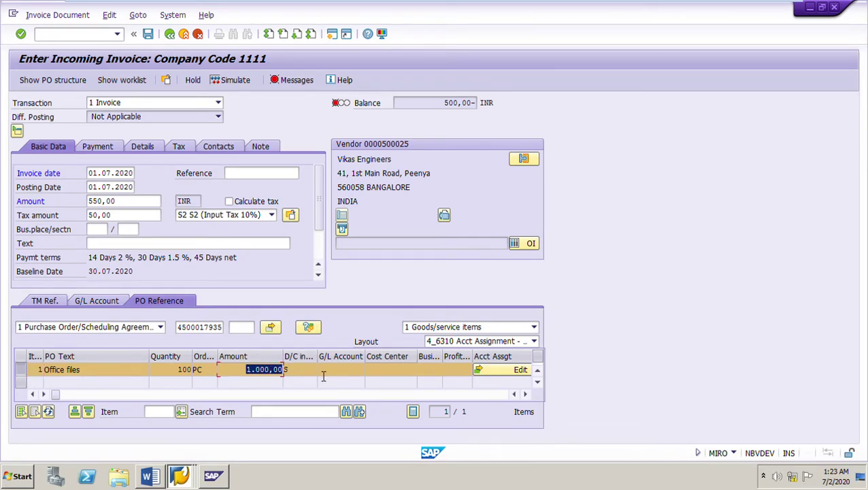
double_click(181, 369)
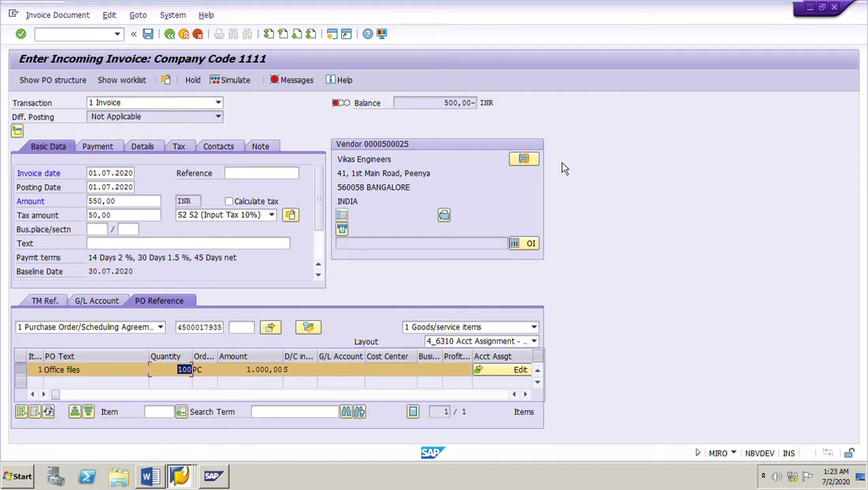
double_click(449, 102)
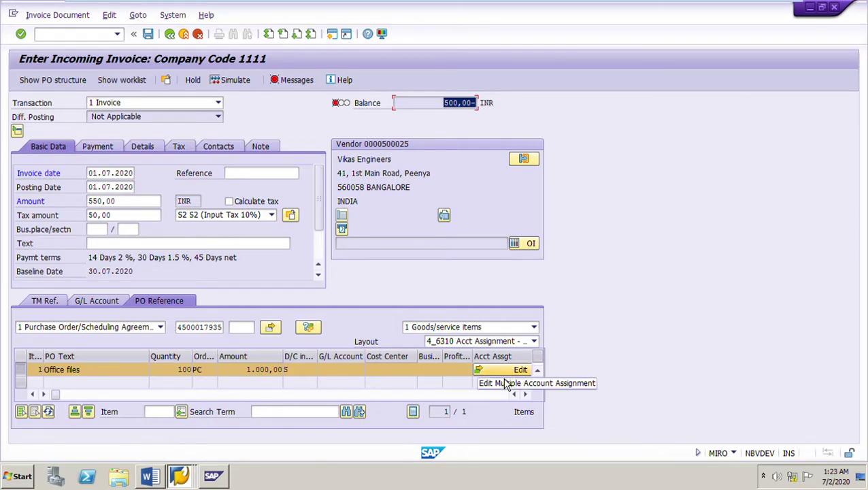
double_click(251, 369)
double_click(183, 370)
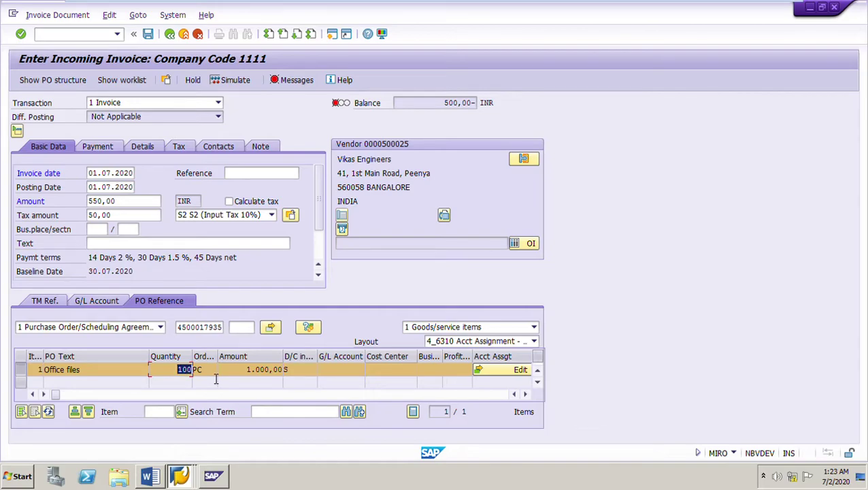
Open the multiple account assignment of the office files item and review the quantity assigned to each cost center.
left_click(491, 373)
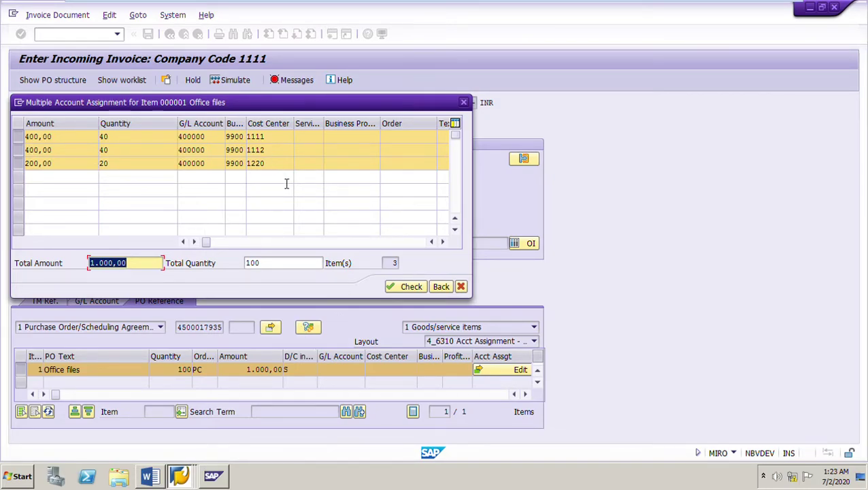
left_click(128, 139)
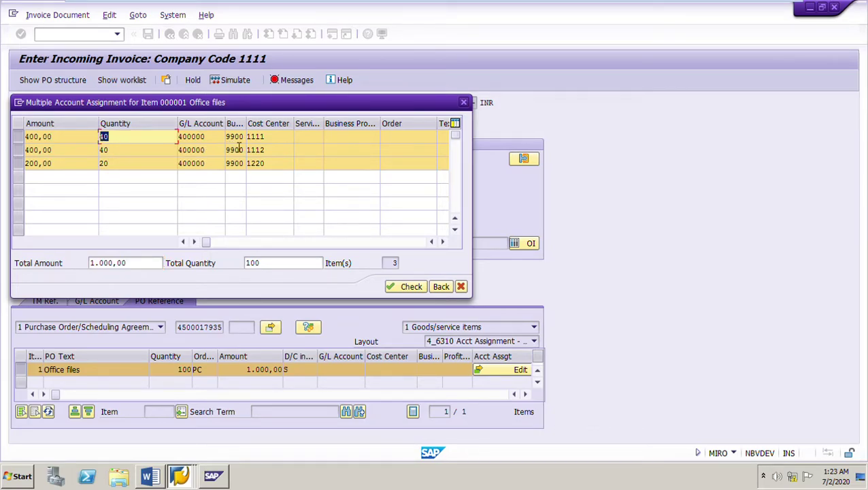
left_click(284, 140)
left_click(170, 150)
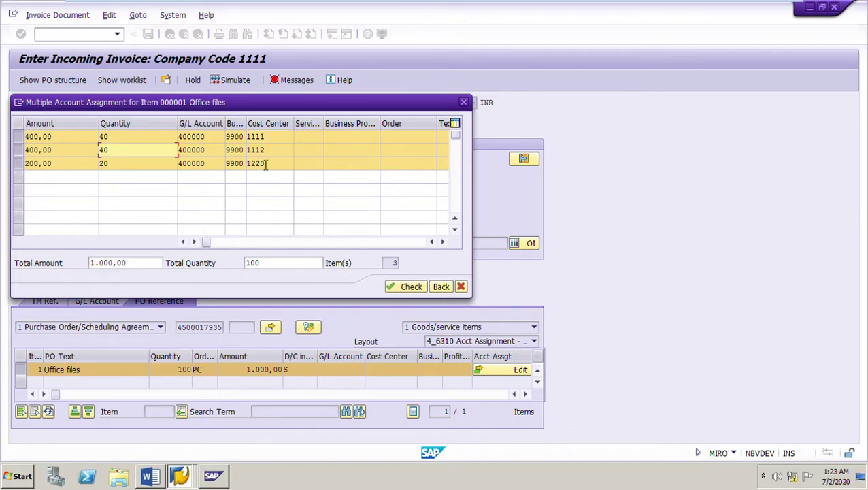
left_click(279, 152)
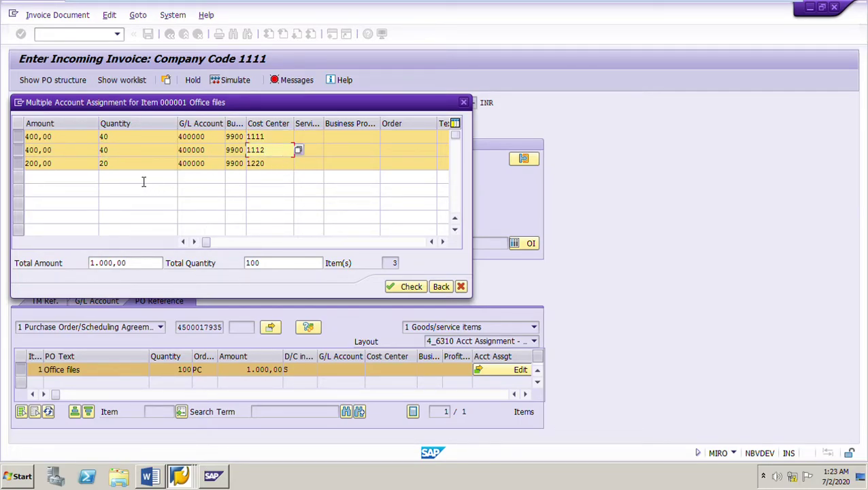
left_click(119, 169)
left_click(283, 166)
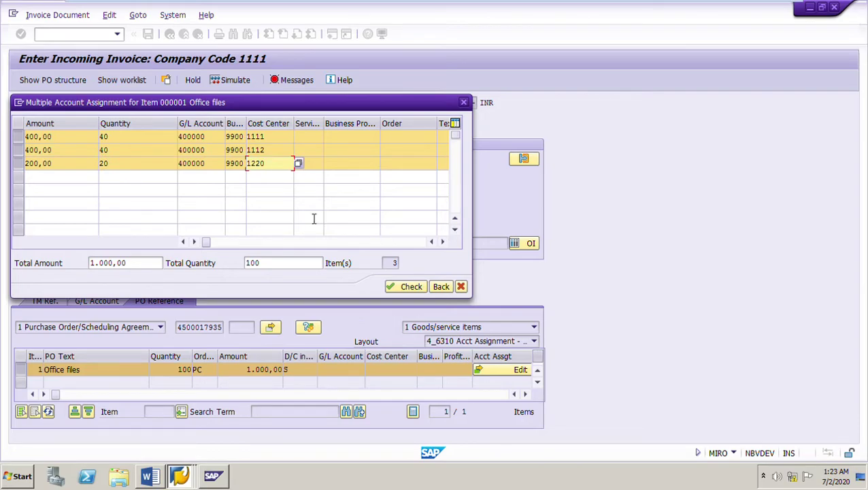
Review the amount assigned to each of the three cost centers in the account assignment.
left_click(61, 138)
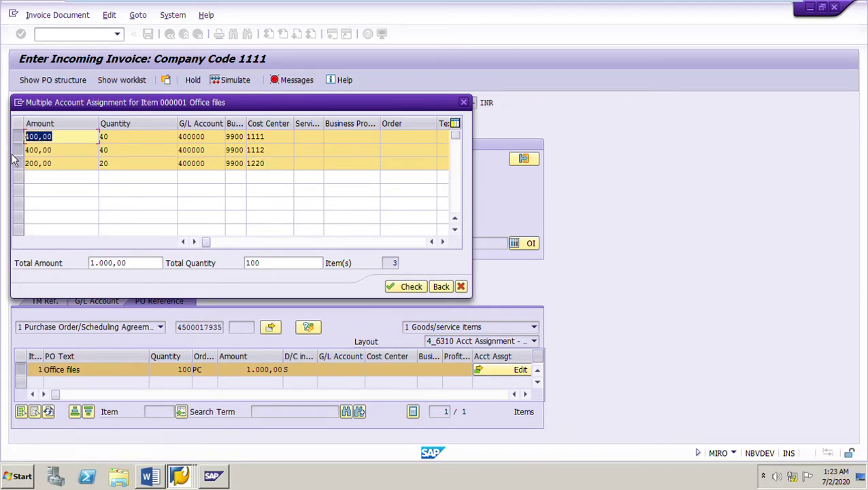
left_click(279, 141)
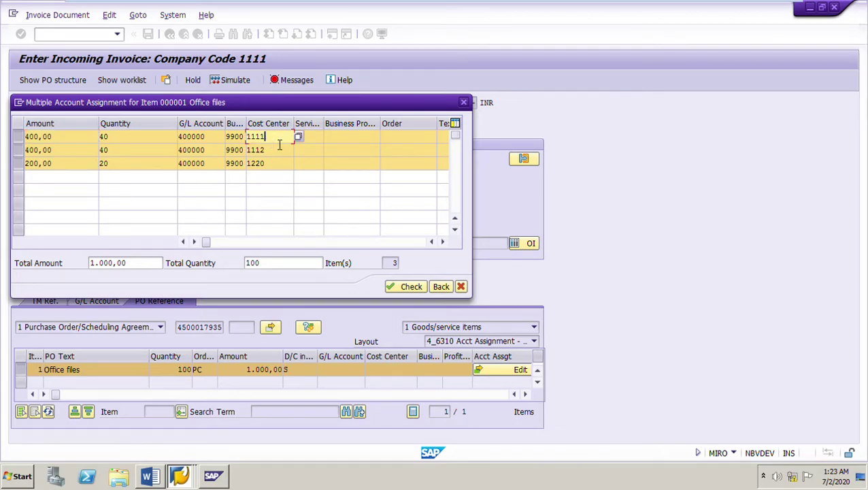
left_click(64, 151)
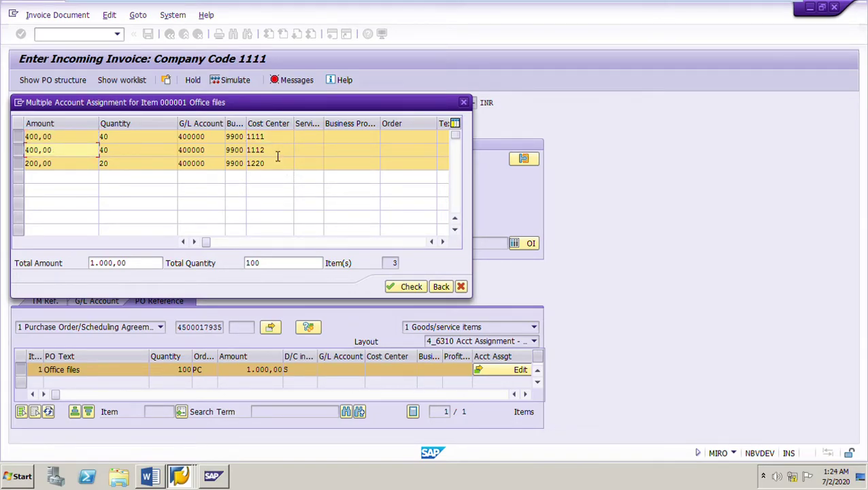
left_click(277, 151)
left_click(65, 165)
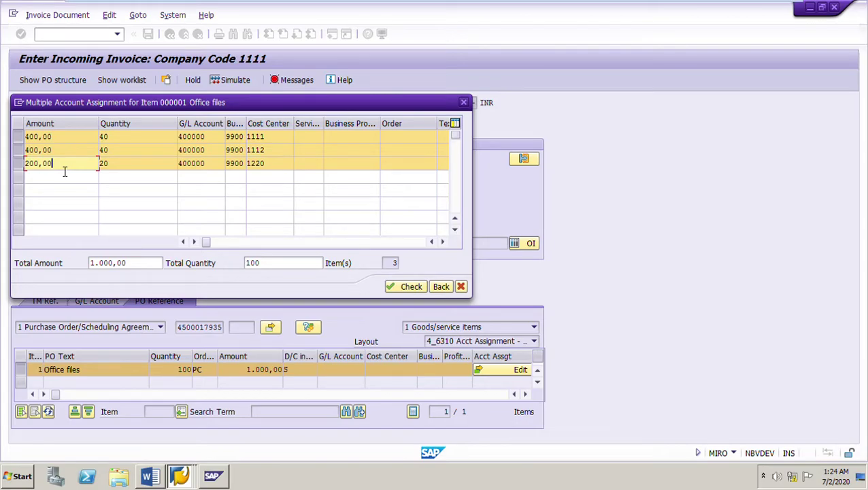
left_click(278, 165)
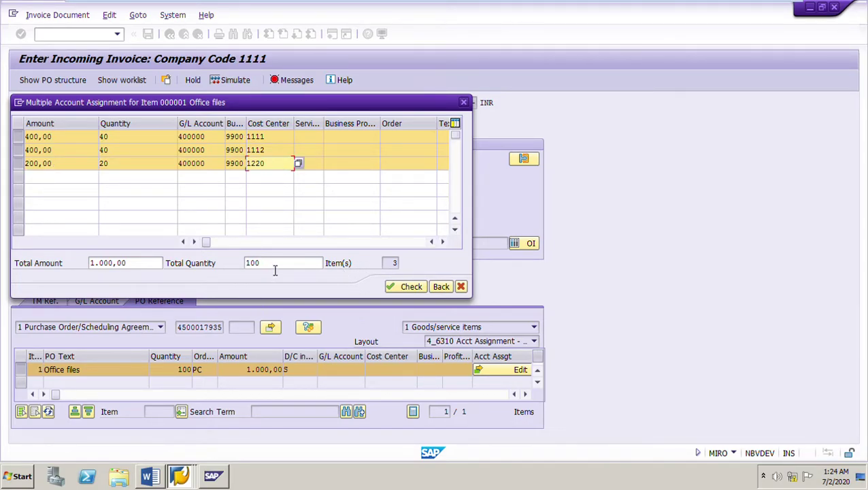
Set the account assignment's total quantity to 50 and its total amount to 500.
left_click_drag(275, 268, 215, 268)
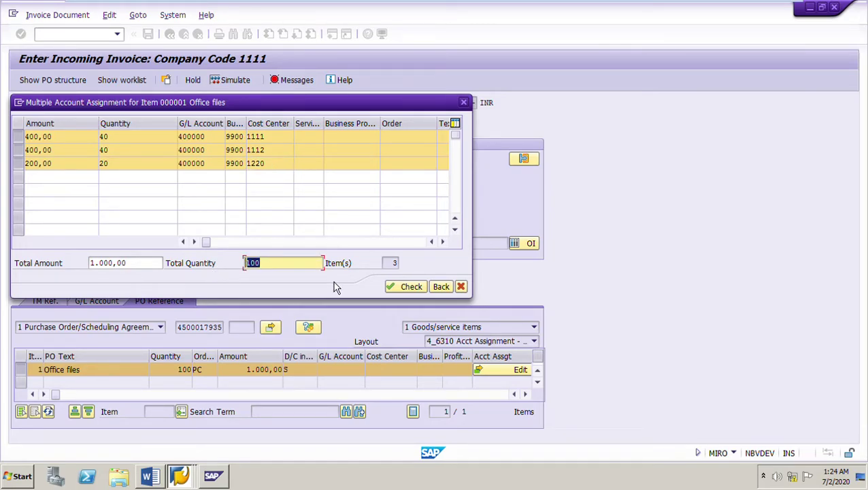
type("50")
left_click_drag(145, 269, 51, 270)
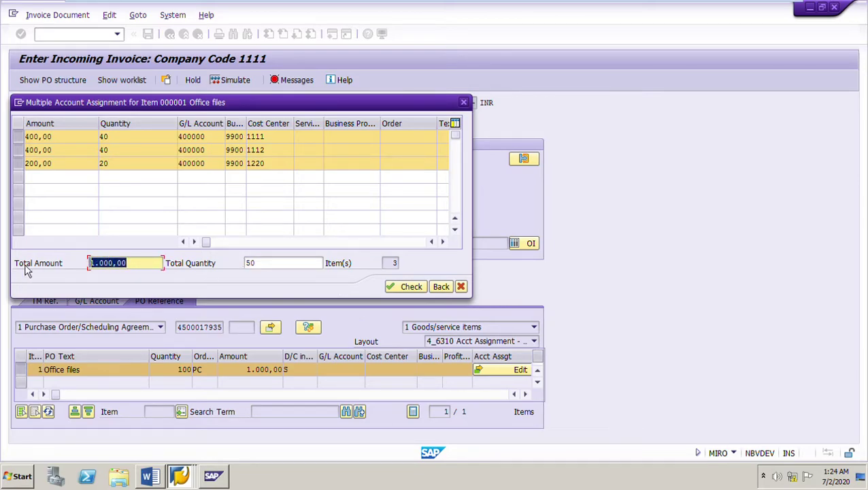
type("500")
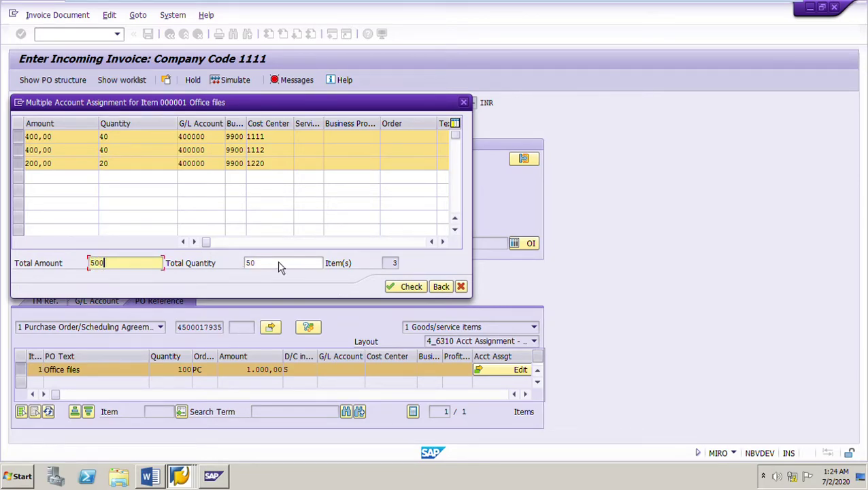
left_click(344, 217)
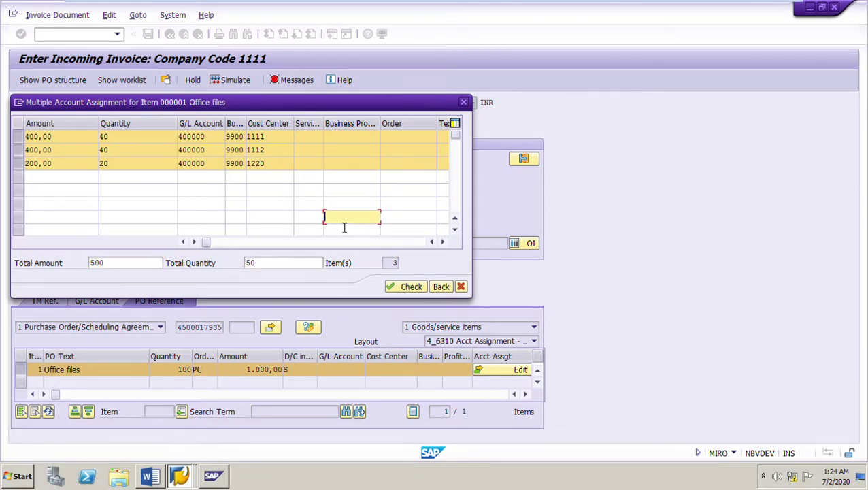
left_click(407, 286)
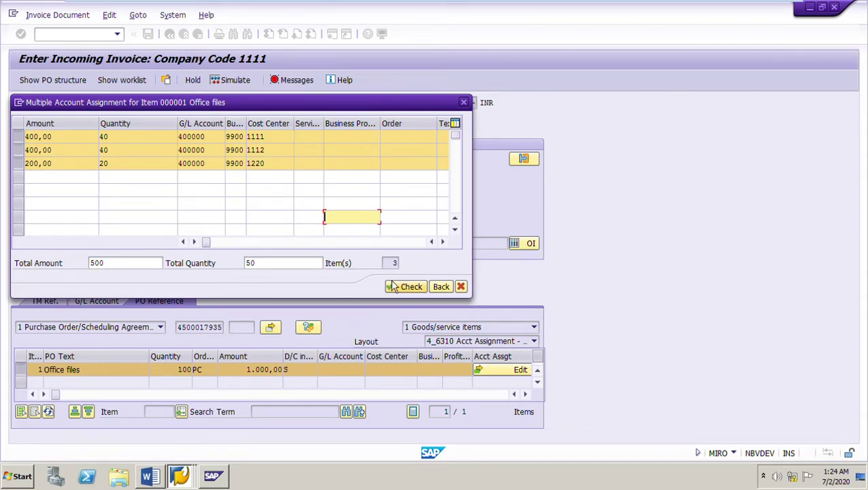
Compare the quantities and amounts on the three cost center lines with the newly entered totals.
left_click(121, 154)
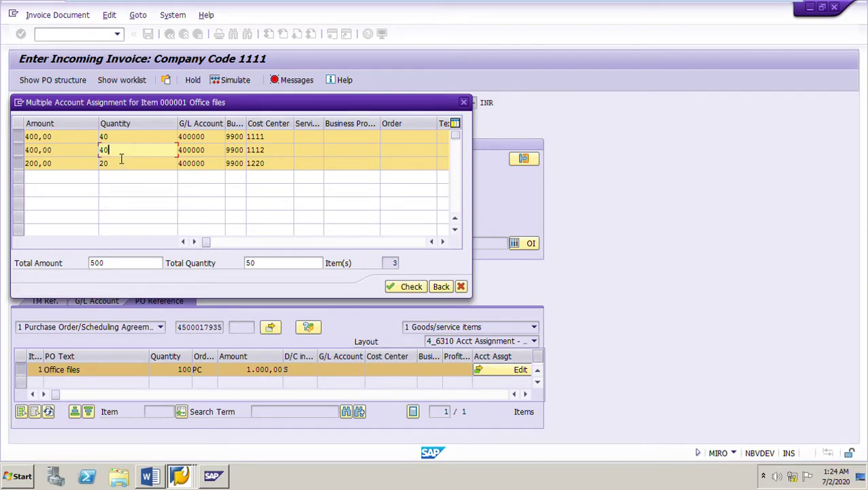
left_click(122, 167)
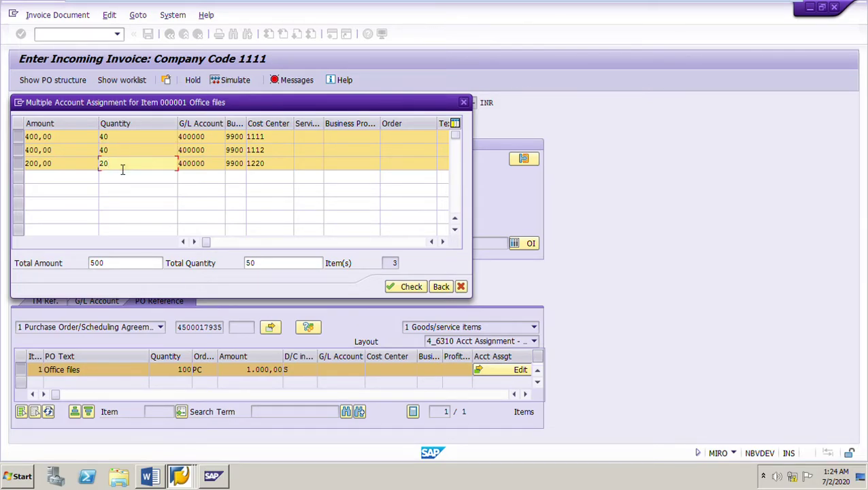
key("Up")
key("Up")
key("Down")
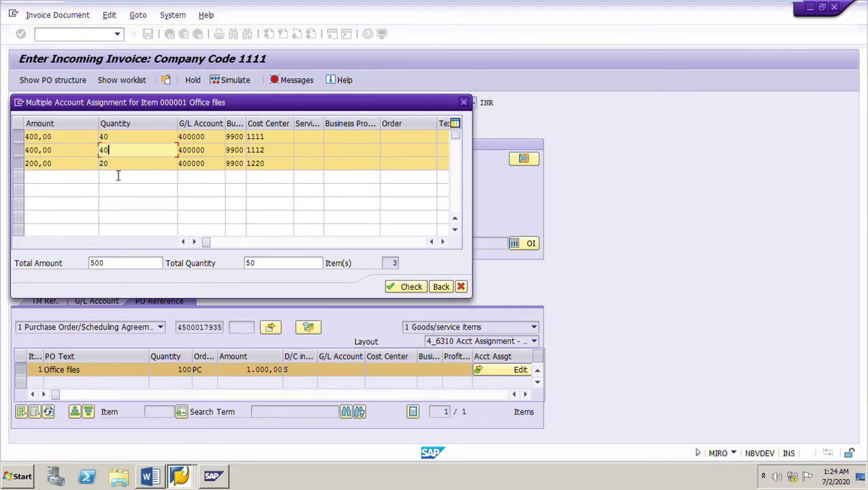
key("Down")
left_click(272, 269)
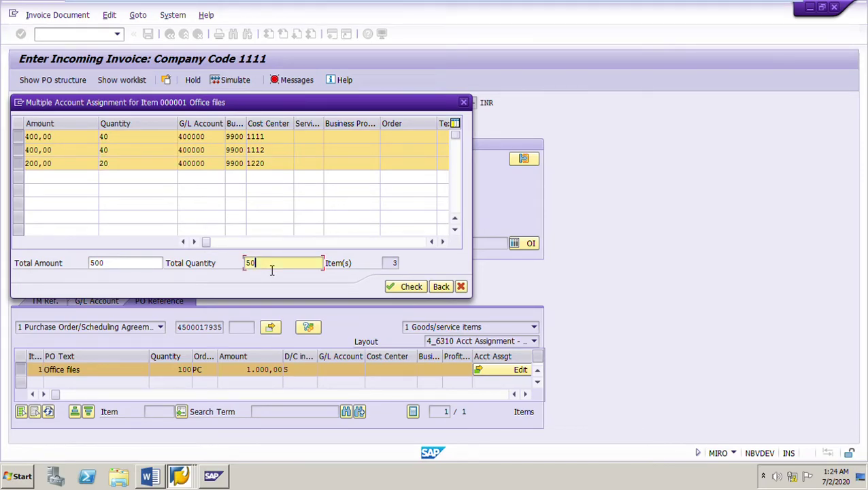
left_click(66, 140)
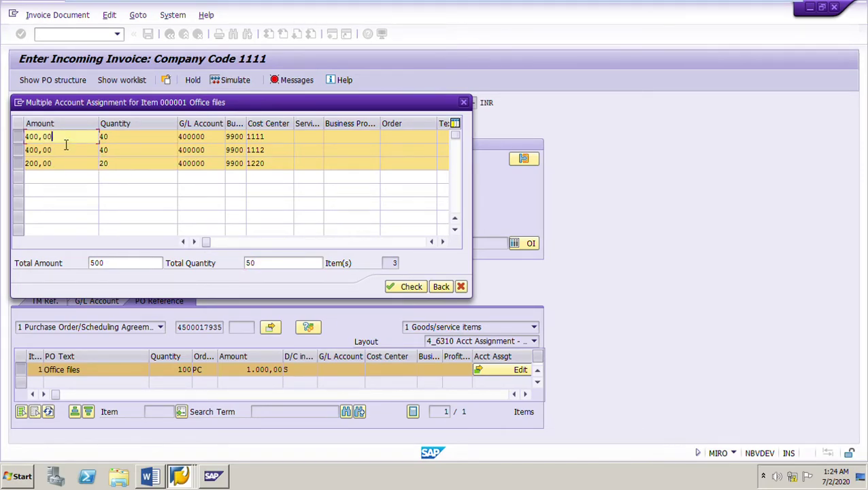
left_click(65, 154)
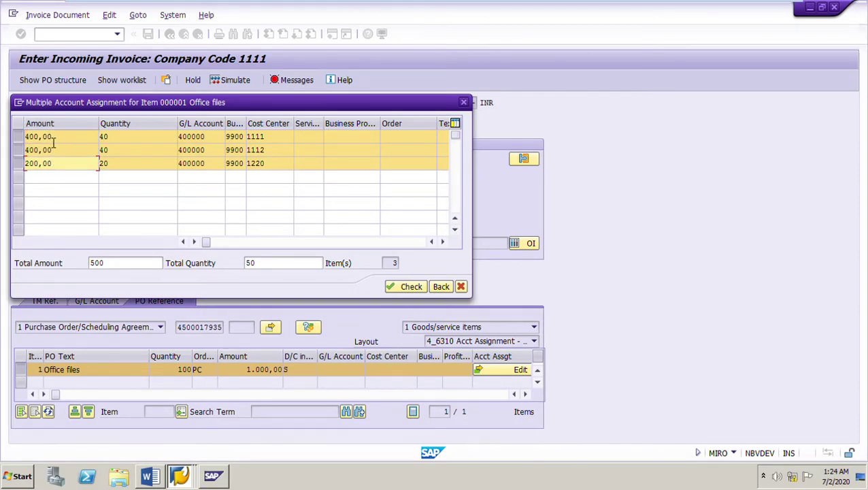
left_click(62, 141)
left_click(61, 162)
left_click(62, 179)
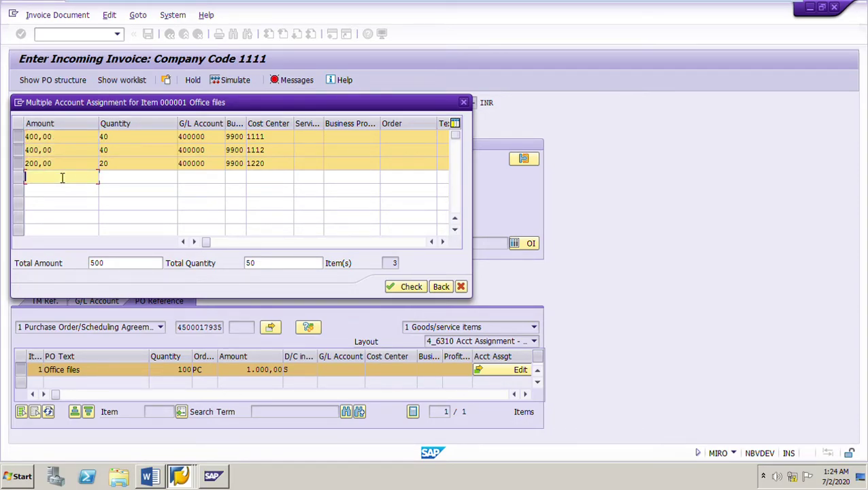
left_click(62, 166)
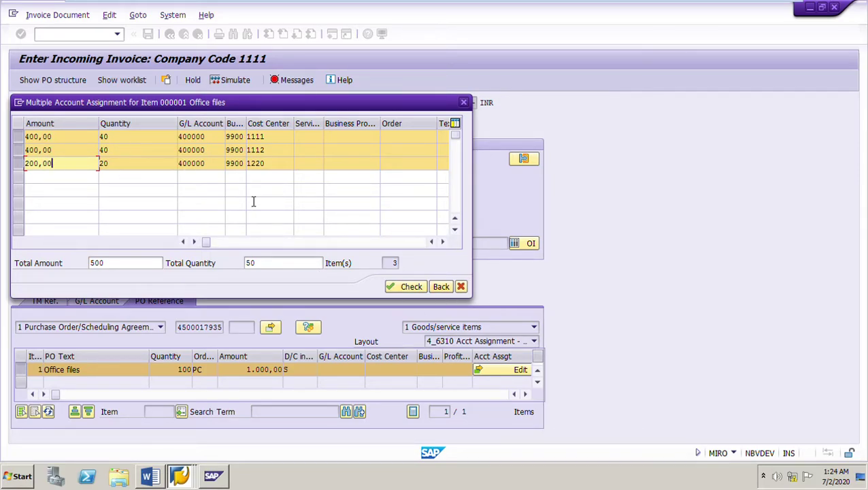
Run the check on the account assignment to redistribute the entered total amount and quantity across the cost centers.
left_click_drag(269, 266, 72, 266)
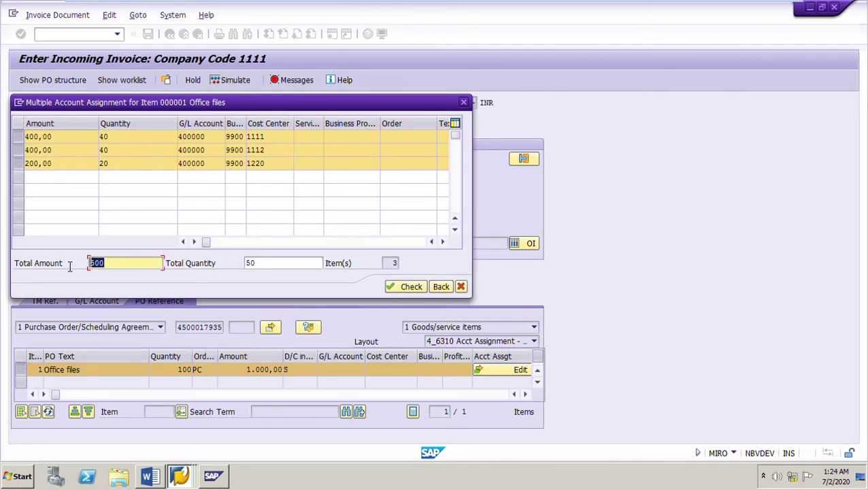
left_click(131, 269)
left_click(409, 293)
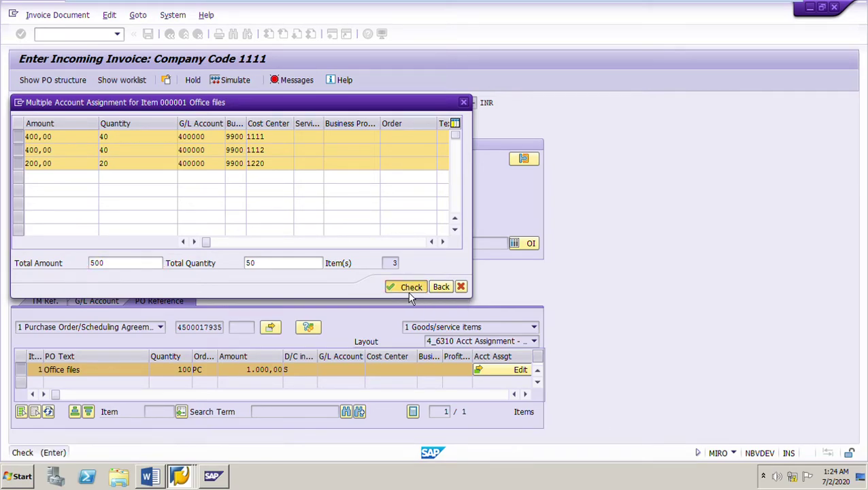
left_click(409, 293)
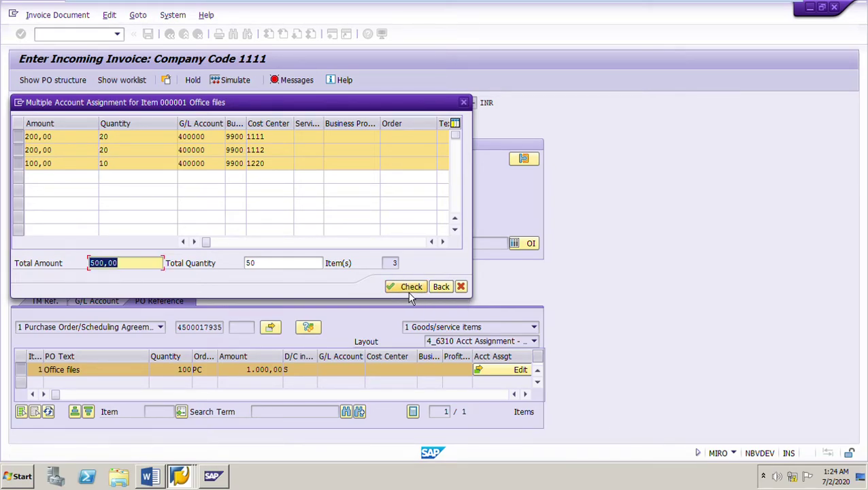
Examine the redistributed quantity and amount for cost centers 1111, 1112 and 1220.
left_click(124, 139)
left_click(25, 138)
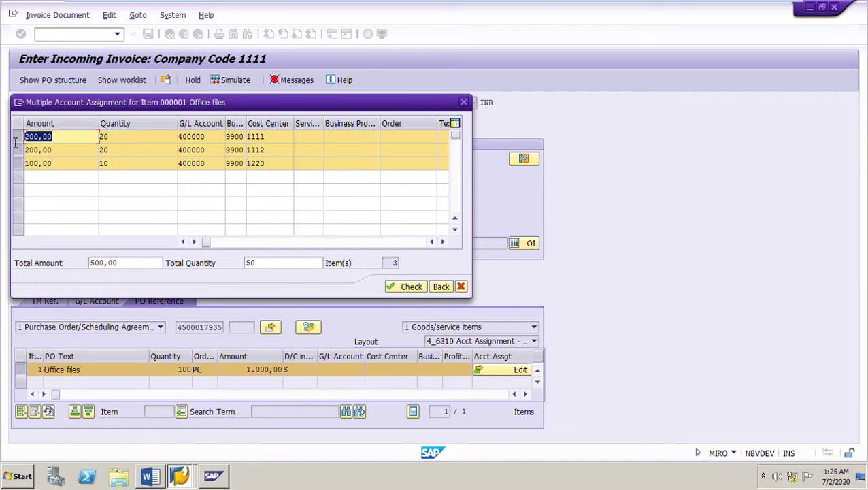
left_click(129, 155)
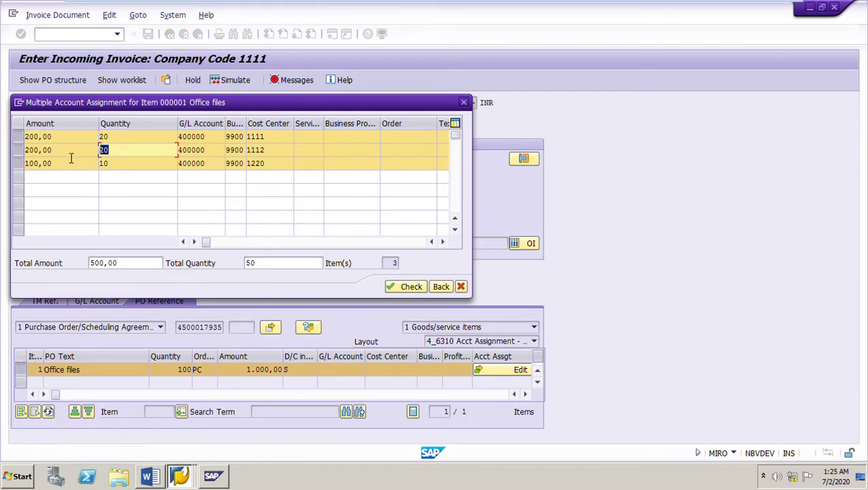
left_click(65, 151)
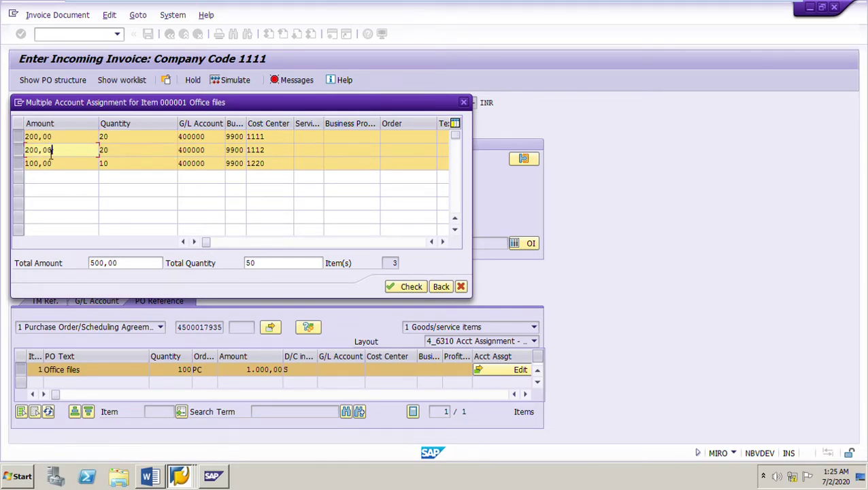
left_click(132, 168)
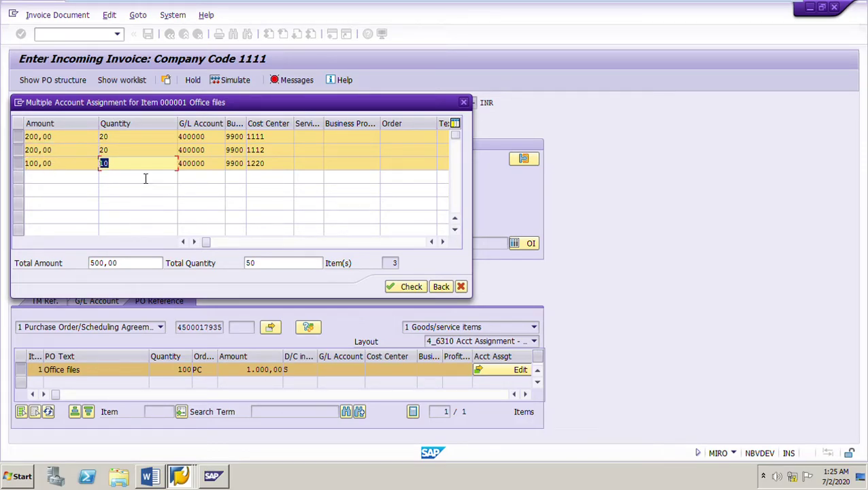
left_click(75, 168)
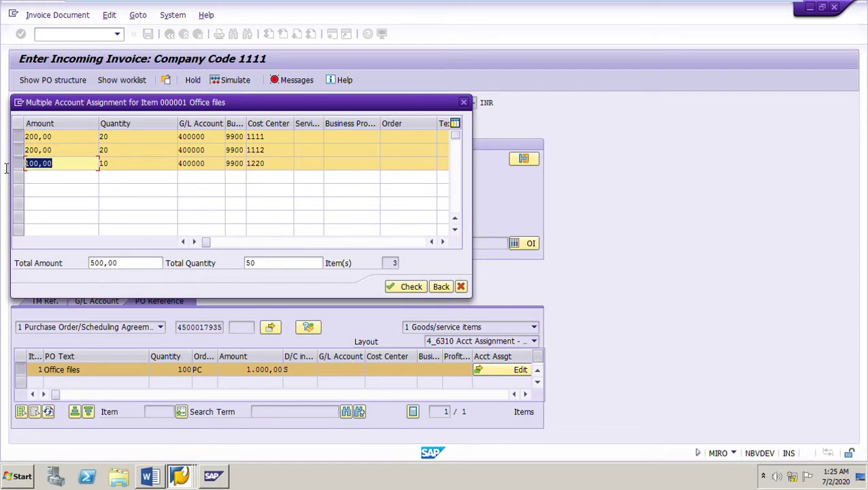
Accept the redistributed account assignment for the office files item and simulate the invoice posting.
left_click(443, 291)
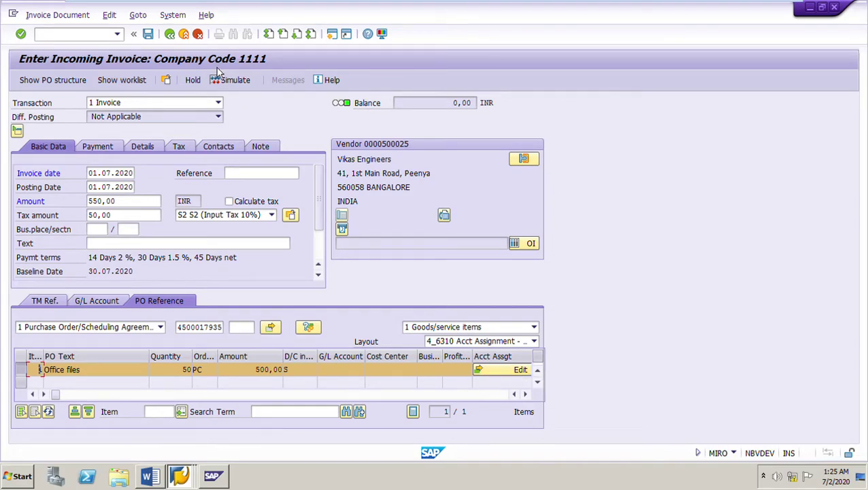
left_click(233, 83)
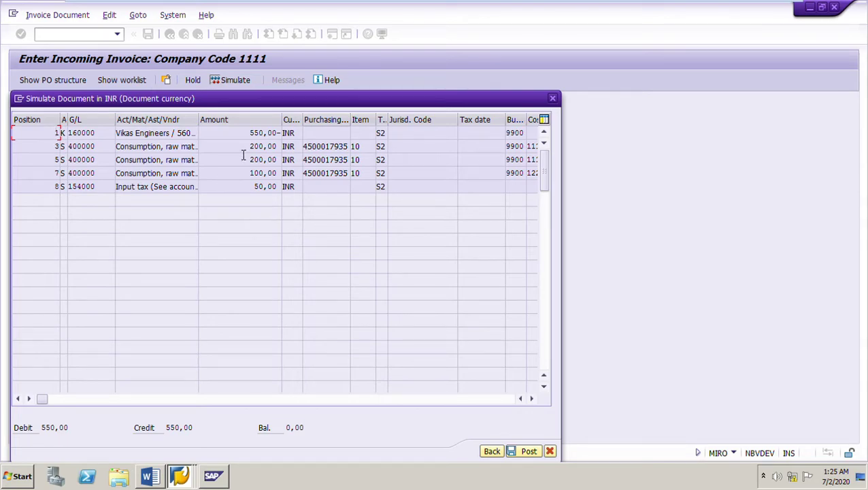
Examine the amounts and cost centers on the simulated document's consumption lines and the amount on its input tax line.
left_click_drag(251, 133, 288, 151)
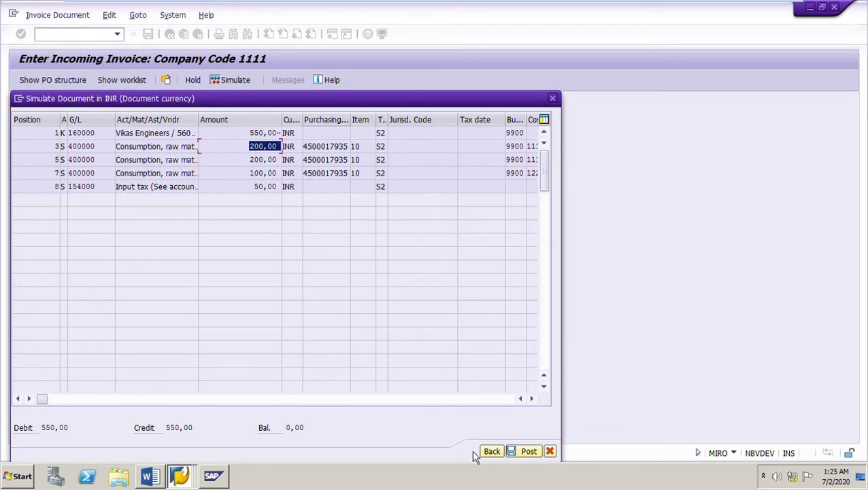
left_click(532, 399)
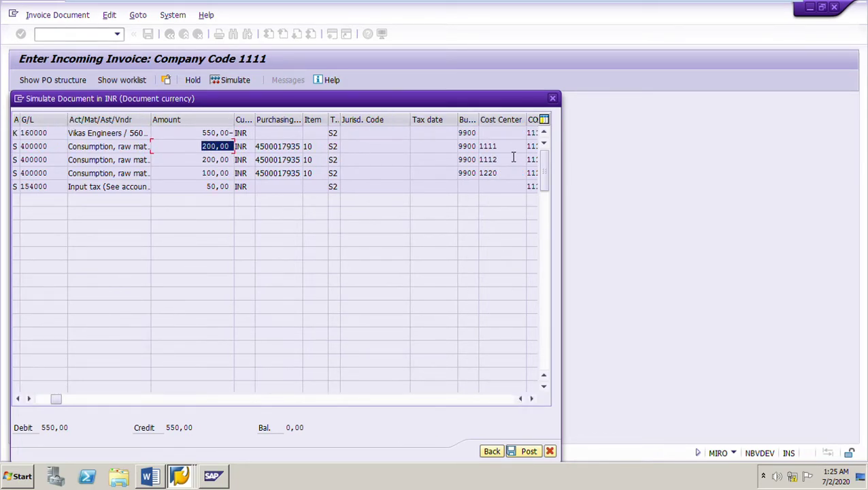
left_click_drag(512, 150, 380, 149)
left_click_drag(204, 167, 287, 166)
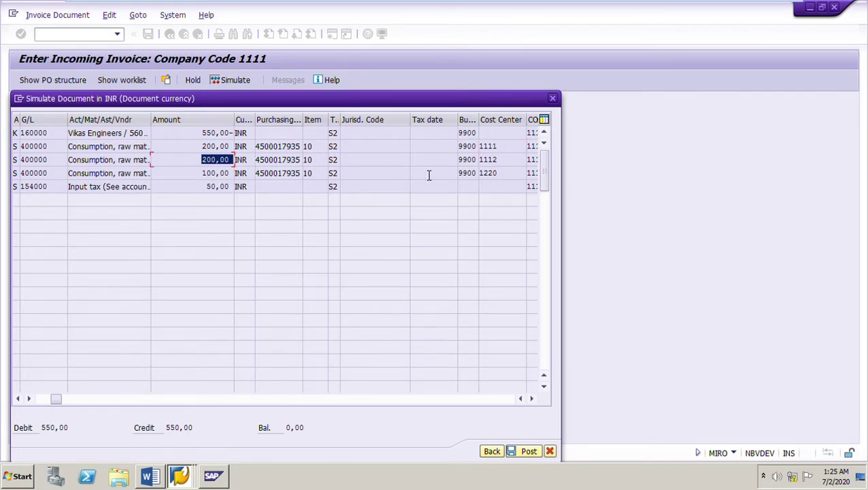
left_click_drag(519, 161, 437, 165)
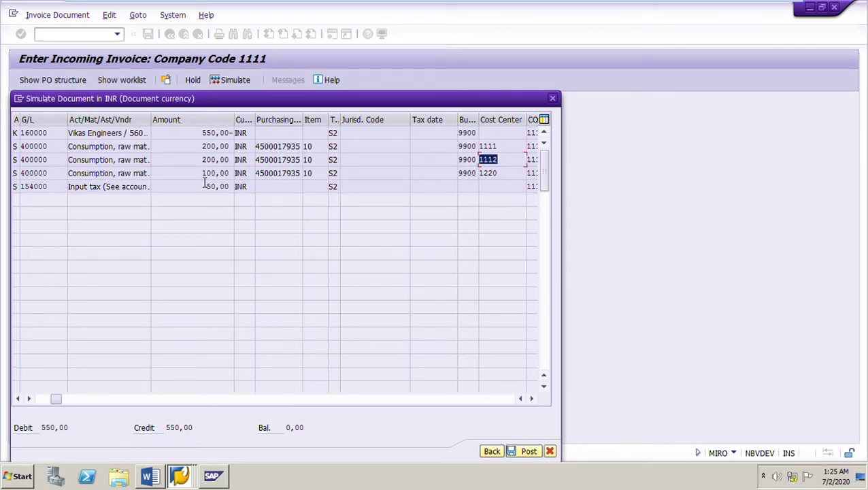
left_click_drag(206, 174, 277, 178)
left_click(521, 179)
left_click_drag(520, 182, 315, 181)
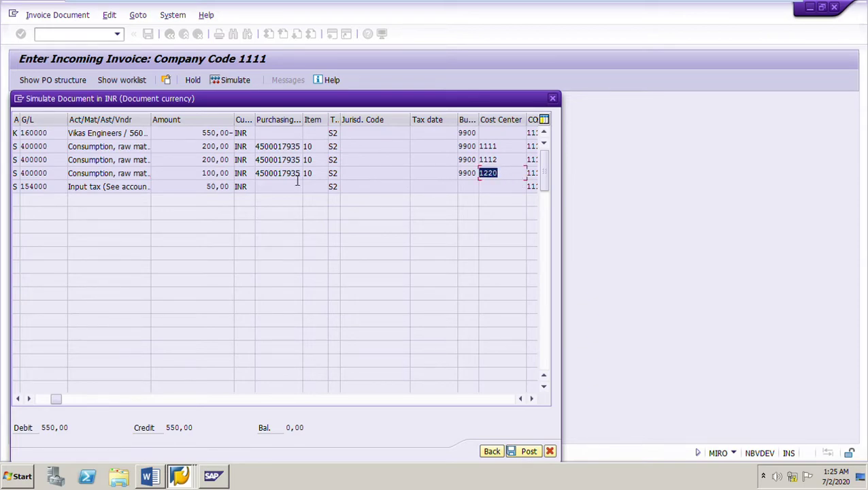
left_click_drag(202, 191, 273, 196)
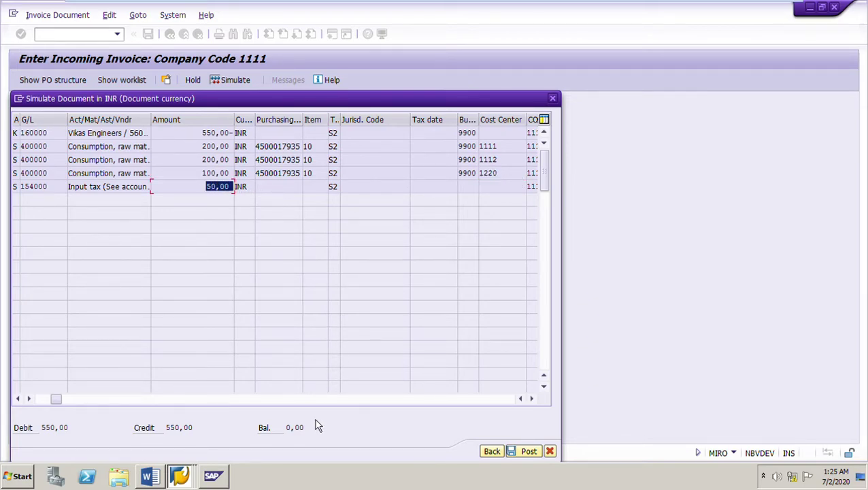
left_click_drag(57, 402, 34, 404)
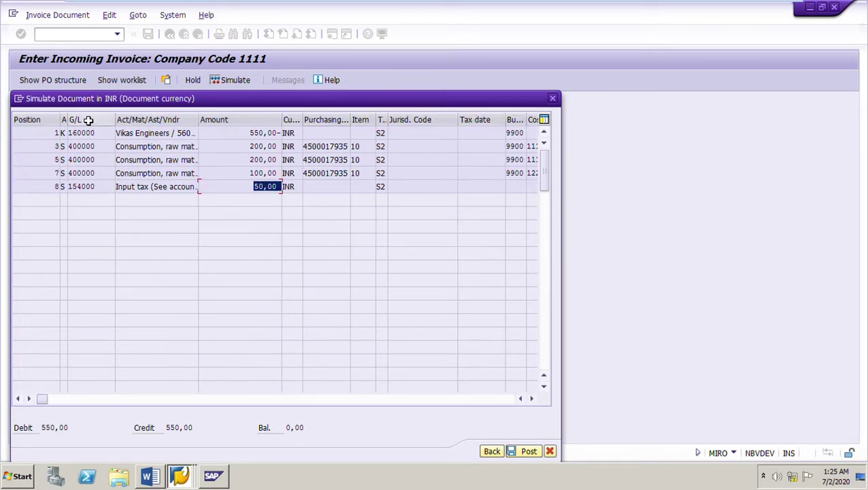
Leave the simulation and post the incoming invoice.
left_click(502, 454)
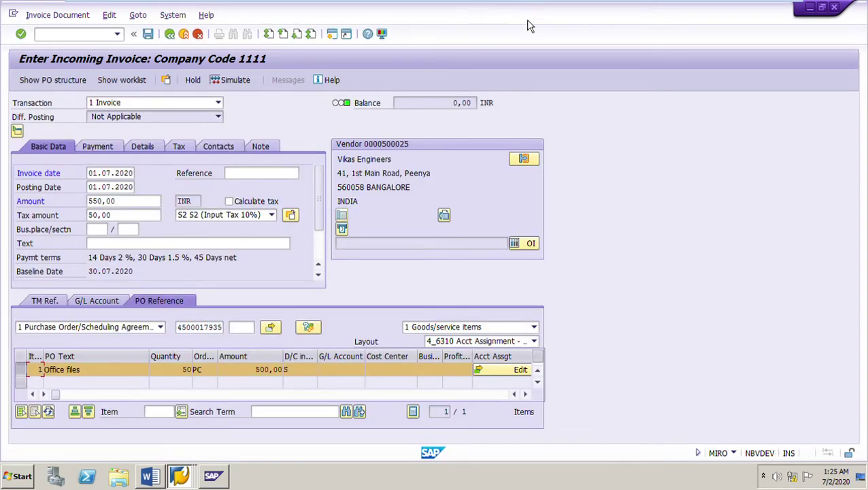
left_click(153, 39)
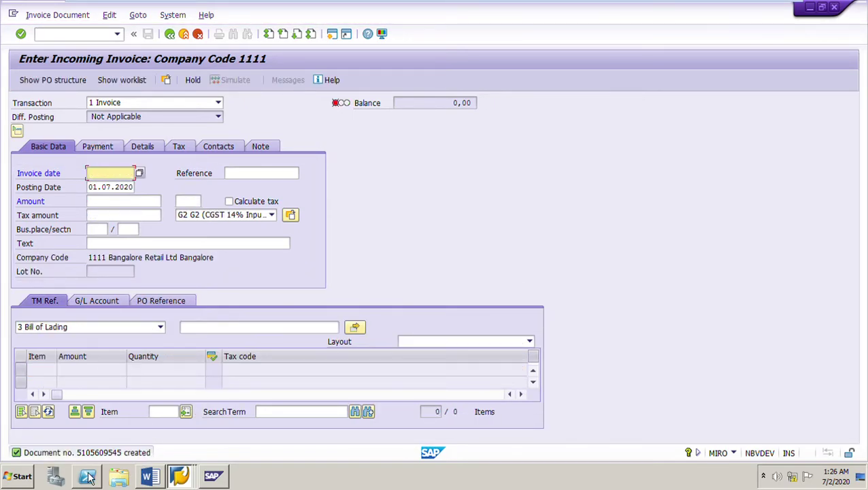
Switch to the displayed purchase order, reload it and show the purchase order history of the office files item.
left_click(180, 476)
left_click(179, 416)
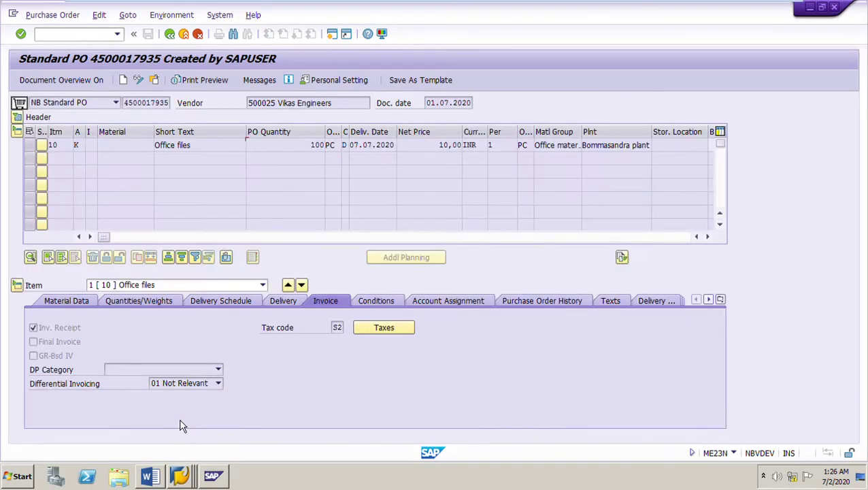
left_click(528, 305)
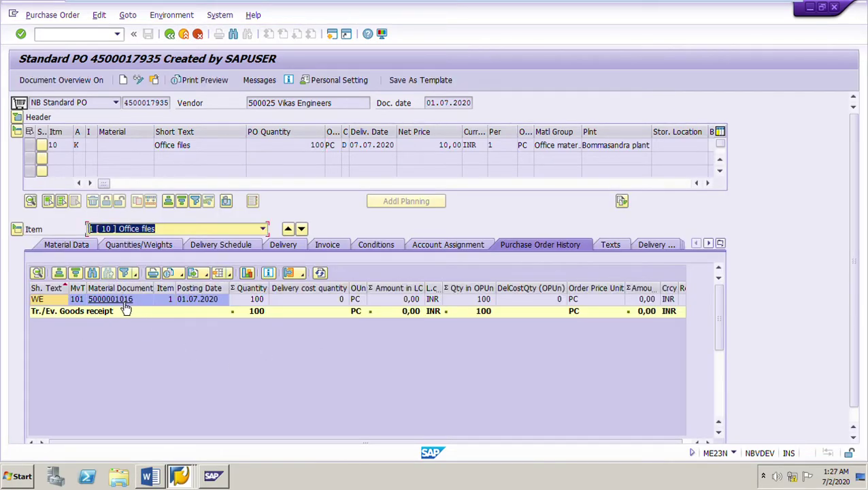
left_click(144, 85)
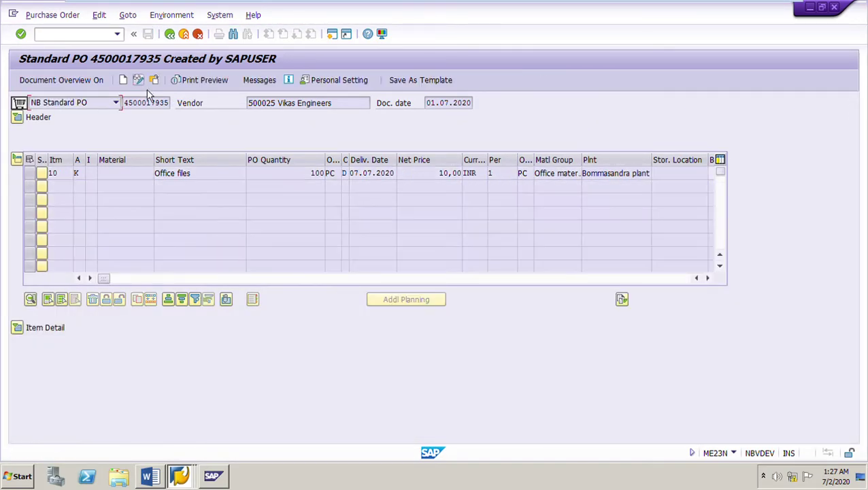
left_click(17, 327)
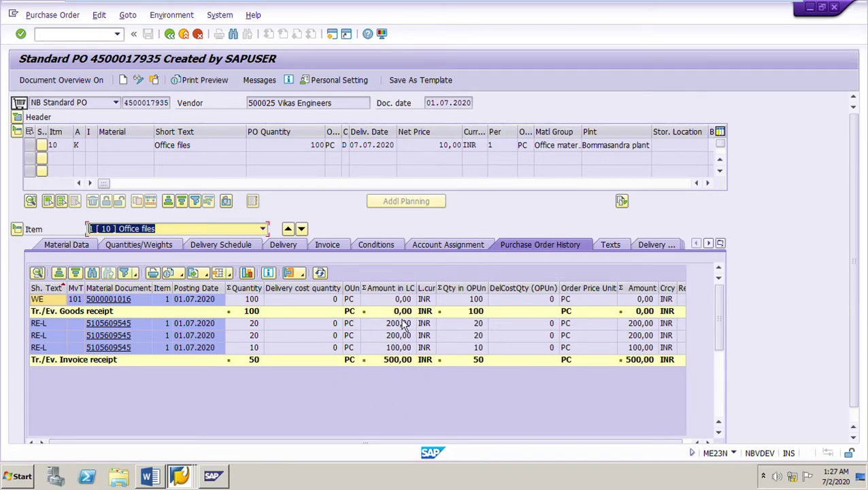
Open the posted invoice from the purchase order history and display its follow-on accounting document.
left_click(109, 324)
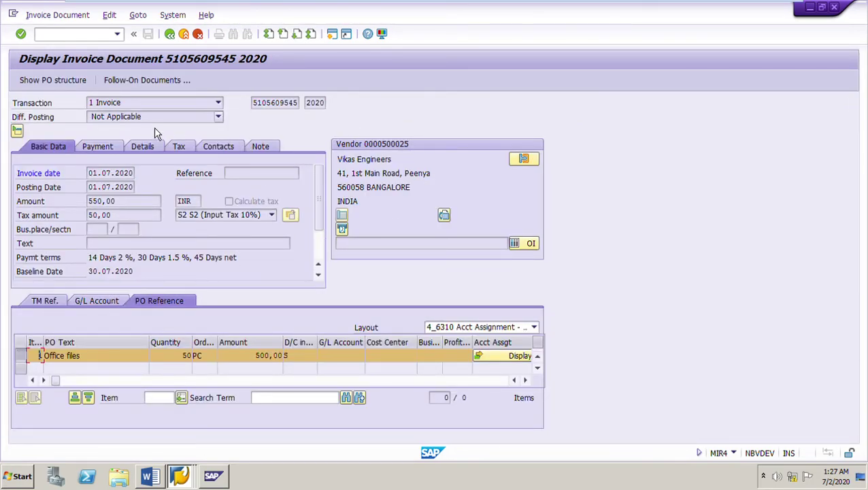
left_click(166, 86)
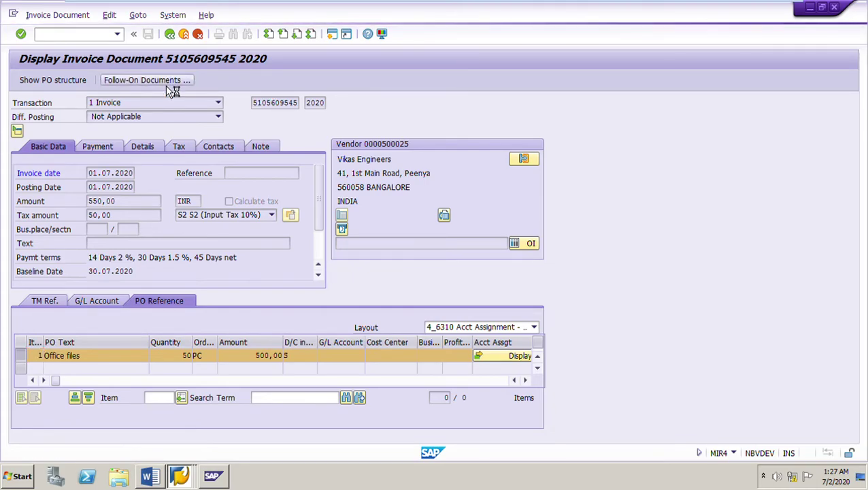
double_click(37, 161)
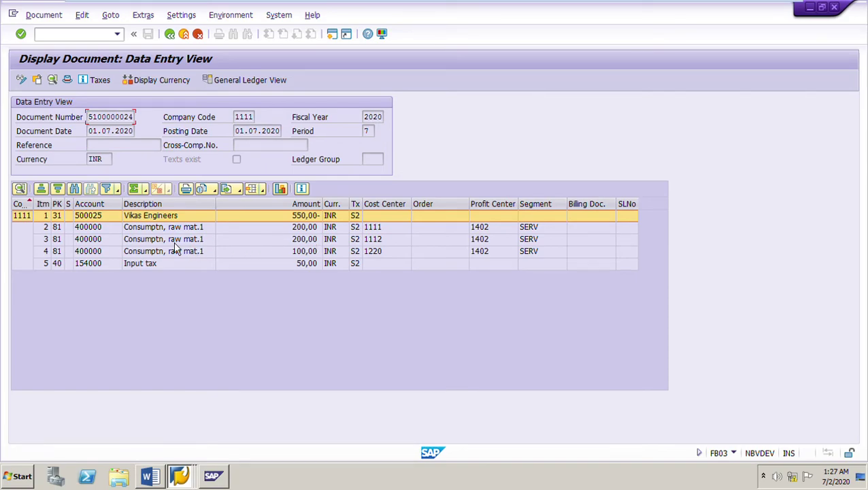
Check the amounts and cost centers on the accounting document's three consumption lines, plus the input tax amount.
left_click(382, 232)
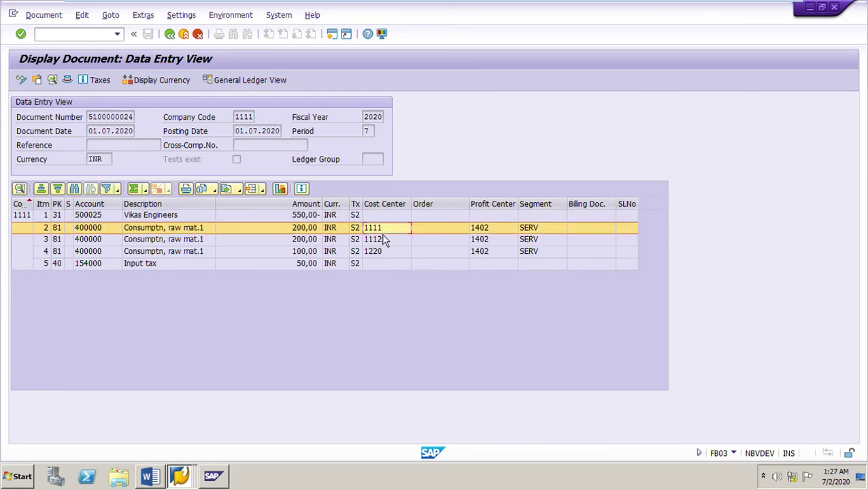
left_click(310, 241)
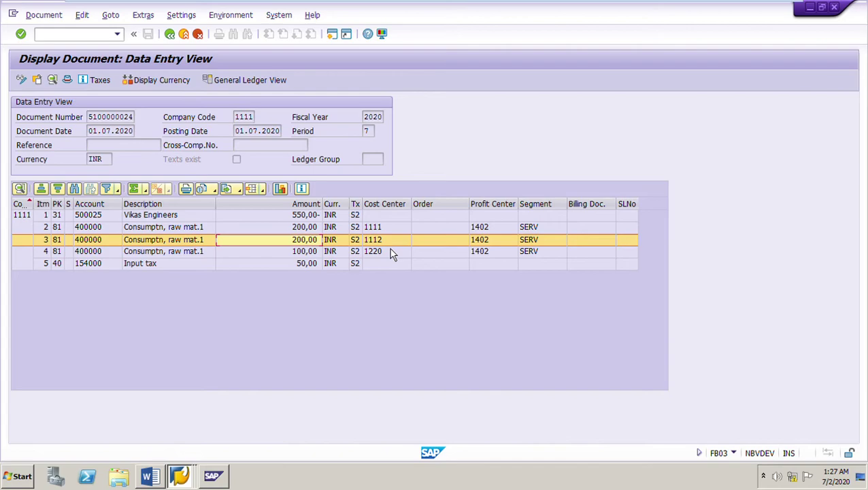
left_click(311, 258)
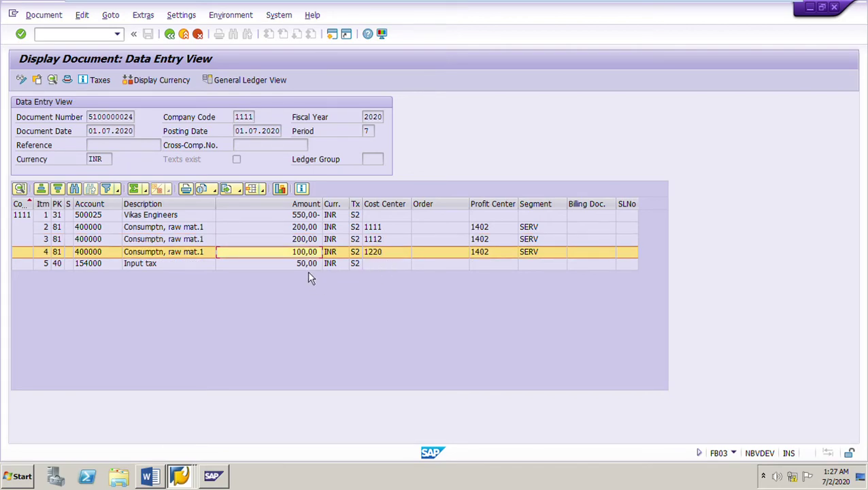
left_click(308, 270)
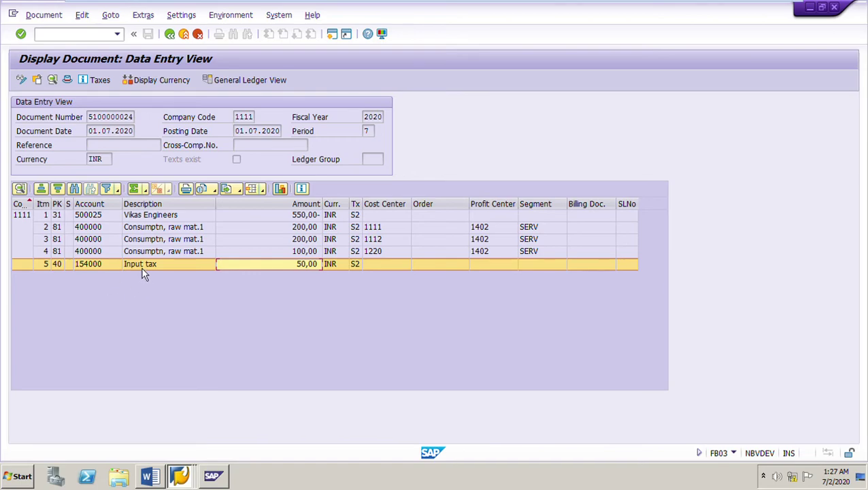
Leave the accounting document and the list of accounting documents to go back to the invoice display.
left_click(175, 37)
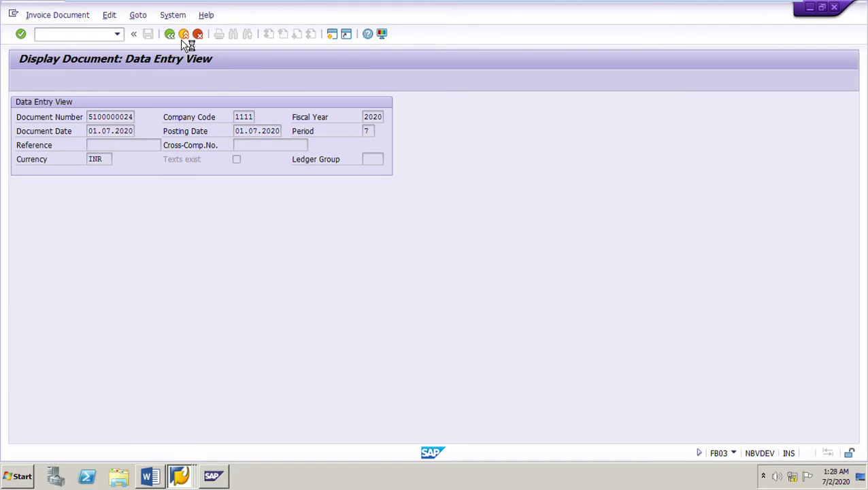
left_click(183, 37)
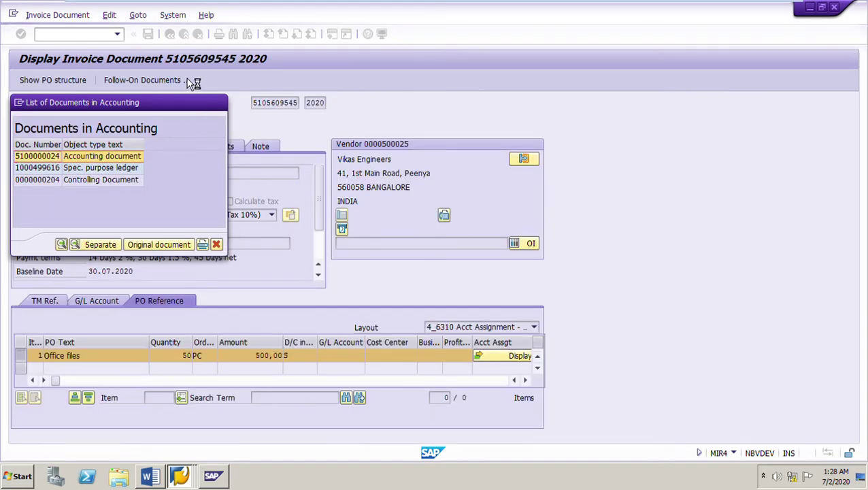
left_click(169, 34)
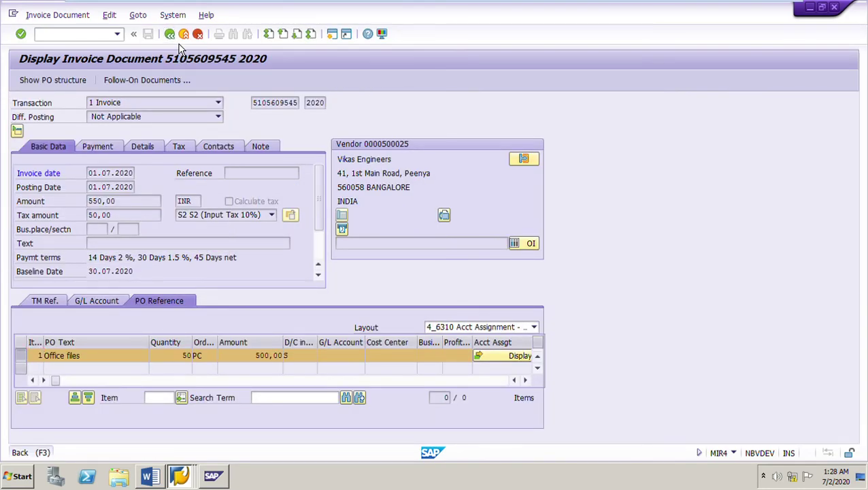